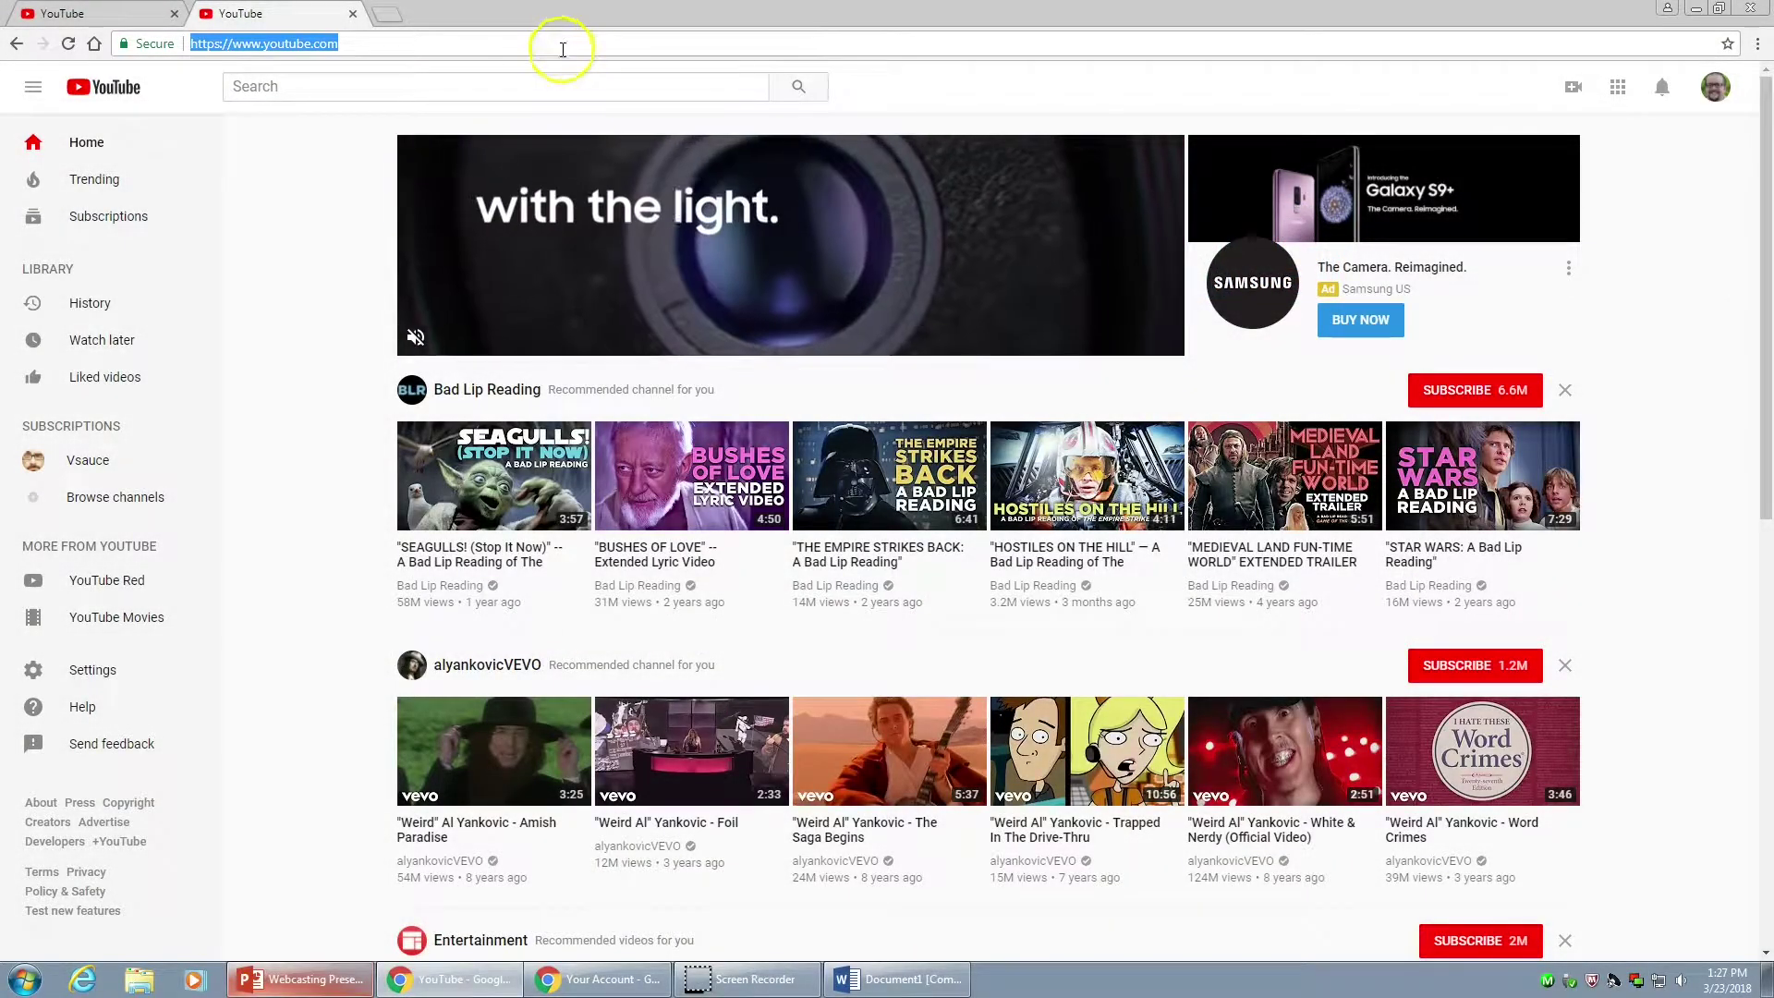
Open the account menu from the profile avatar at the top right of YouTube
click(1718, 90)
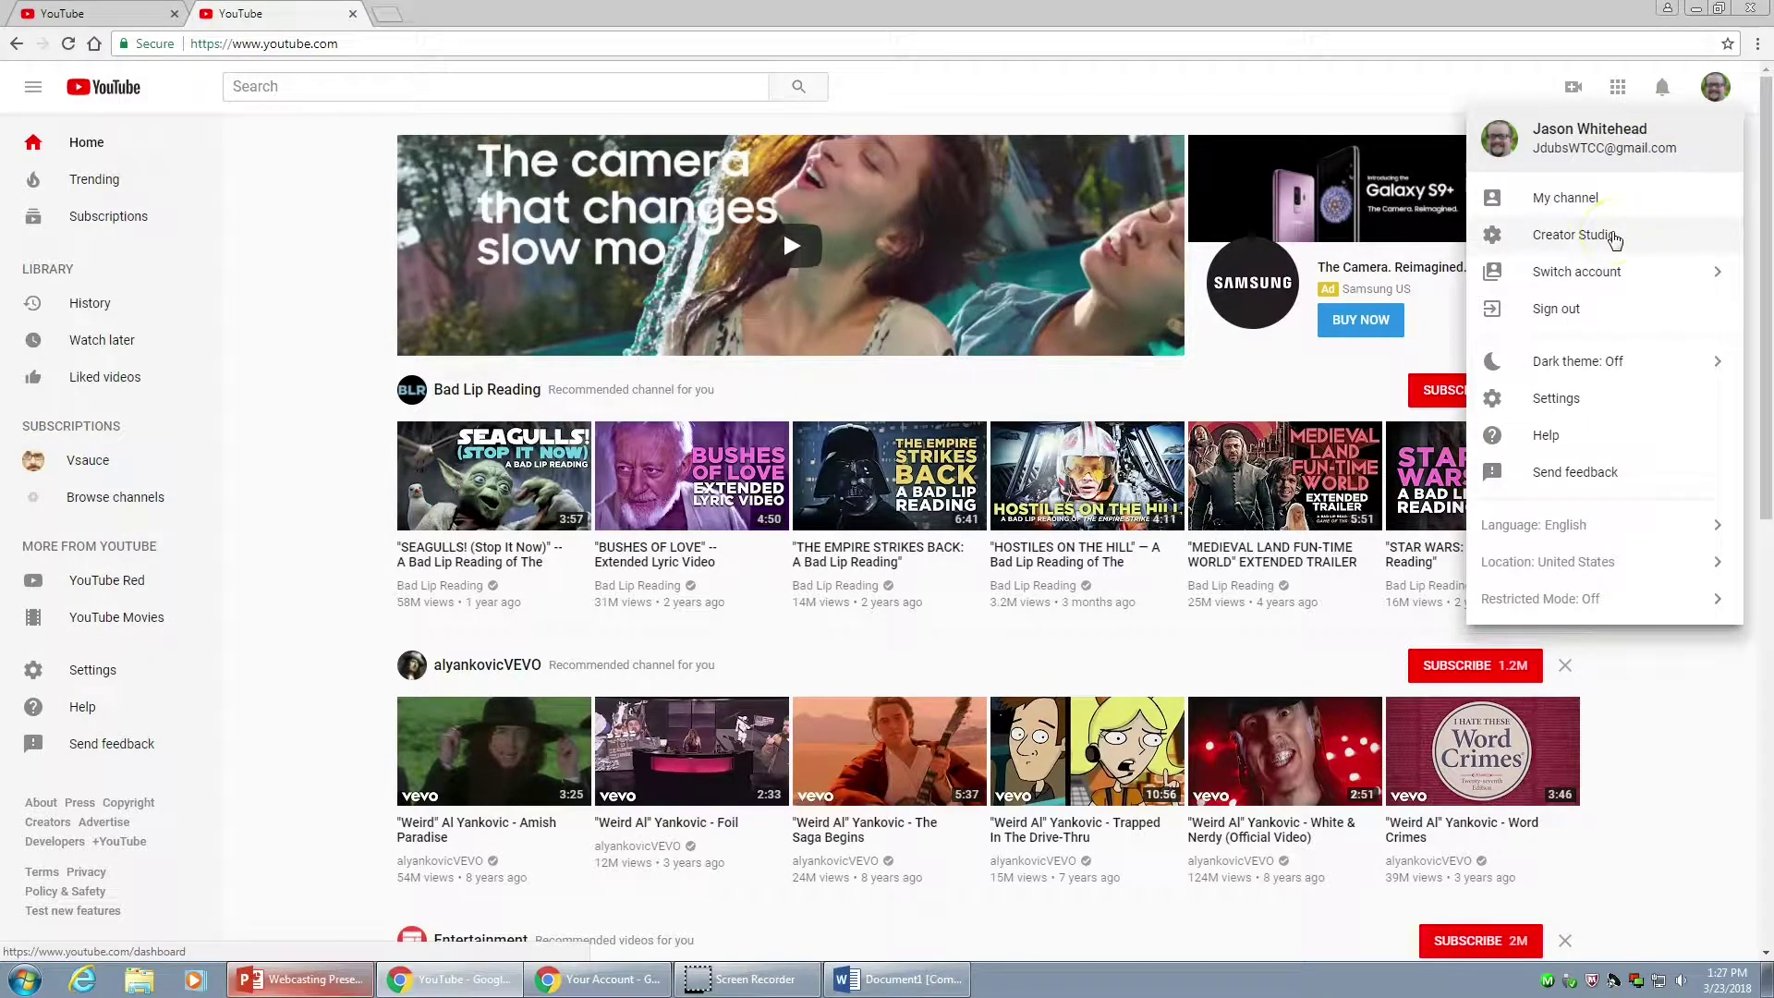
Go to Creator Studio and open the Live Streaming Events list
click(1614, 236)
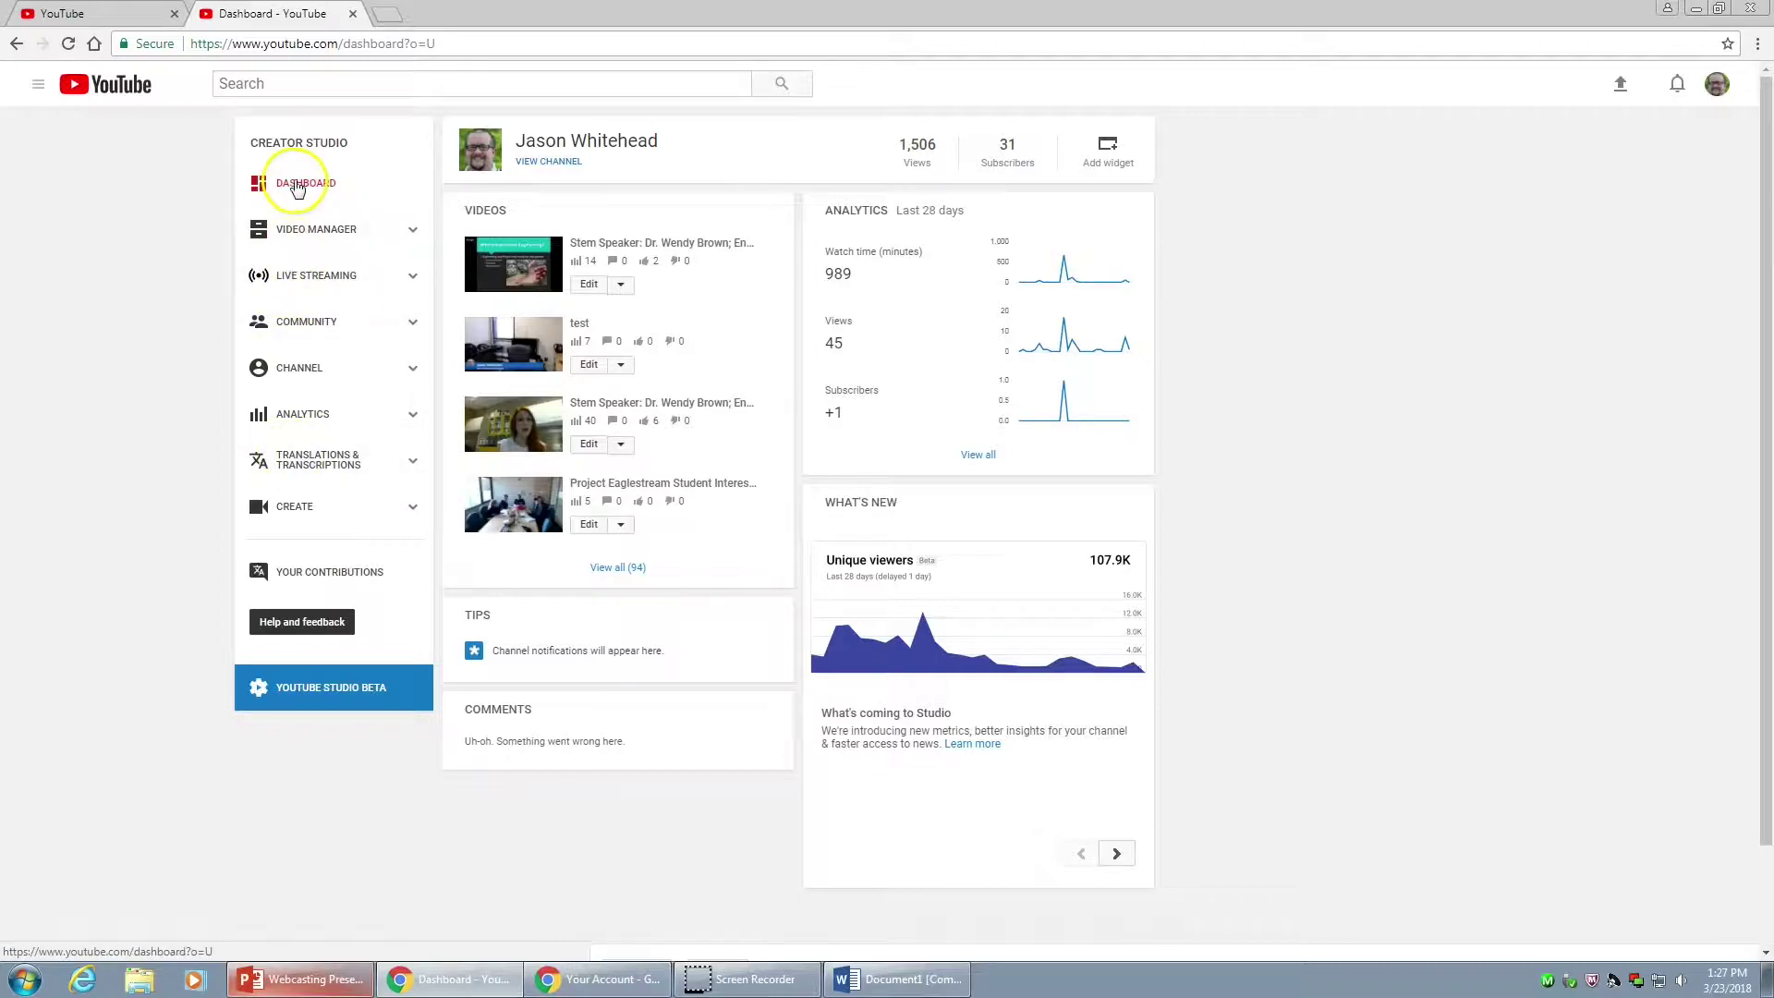
click(314, 277)
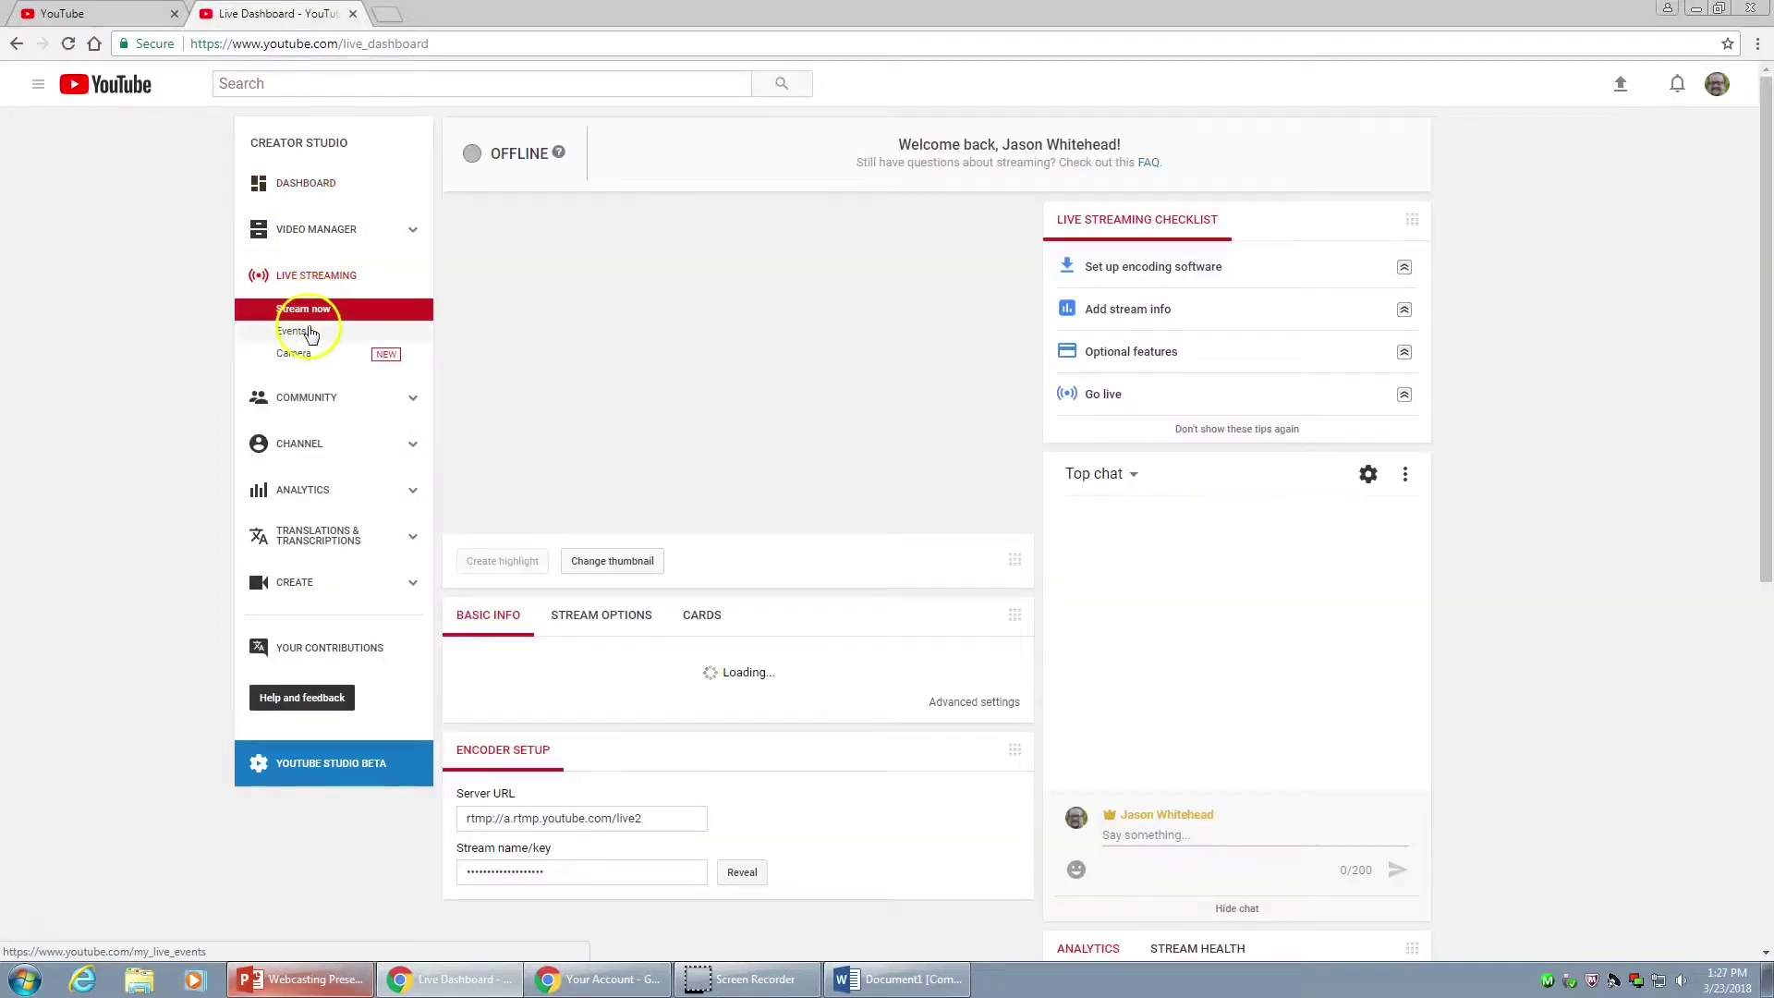
click(308, 330)
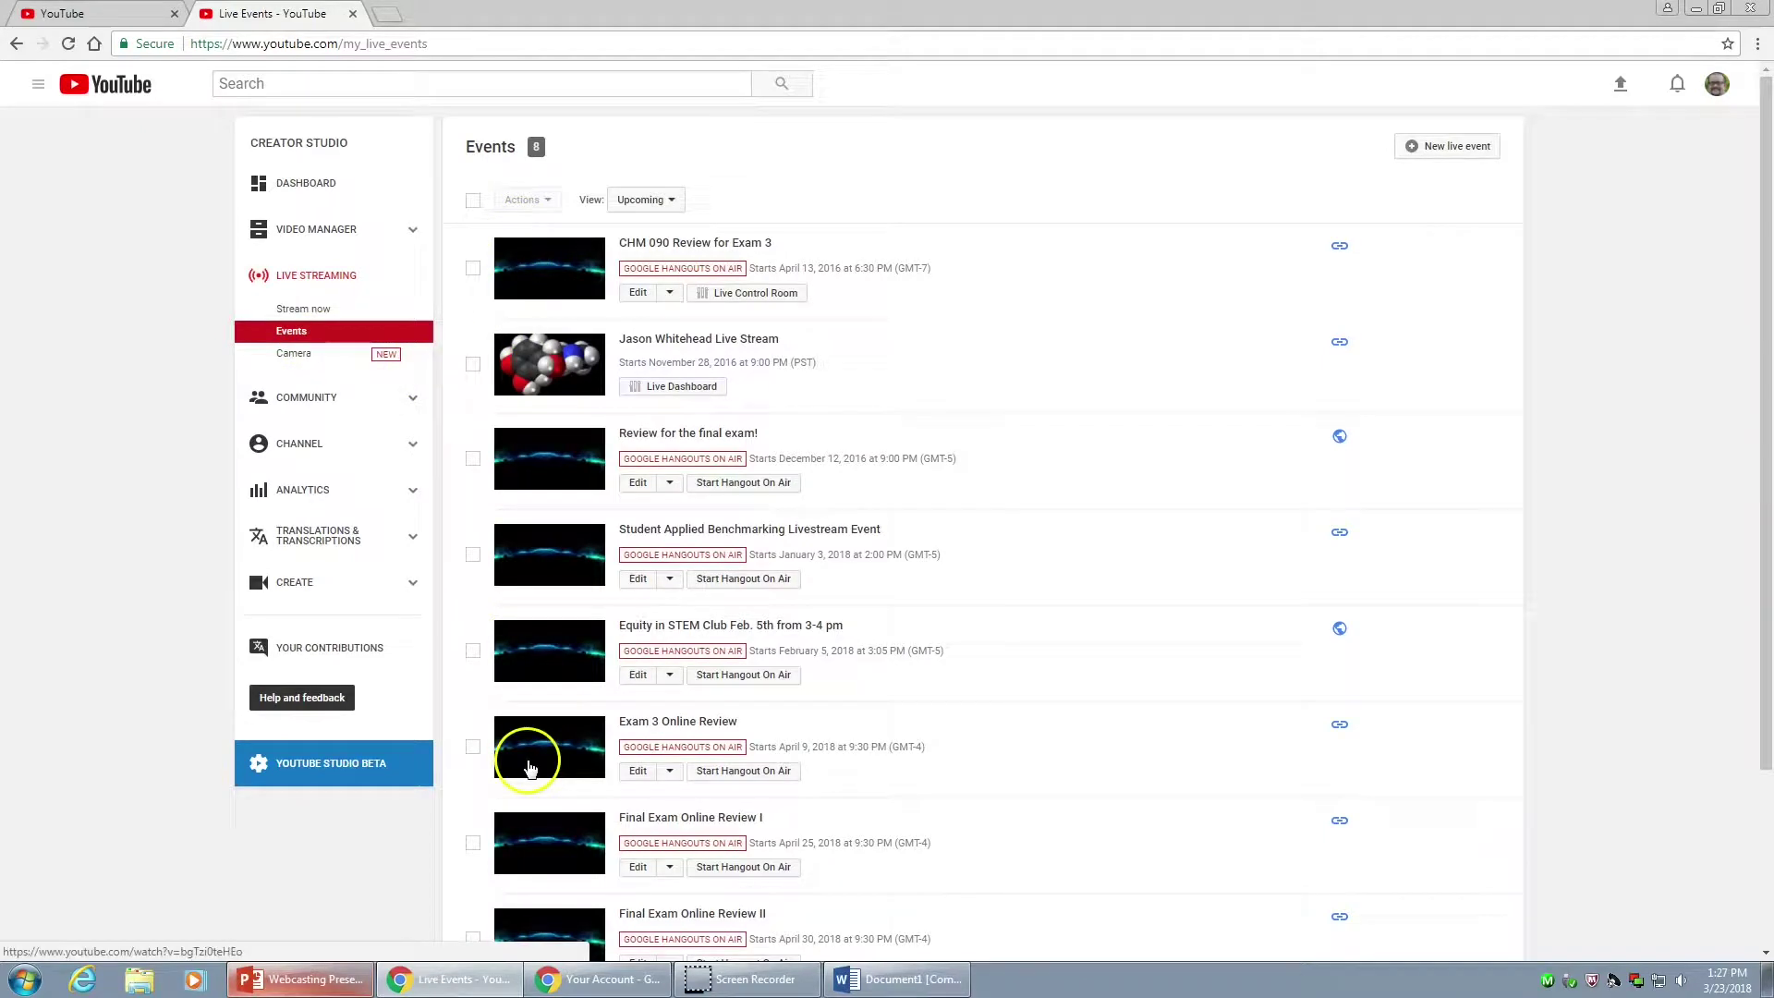
Start a new live event titled 'Test Event'
click(1452, 163)
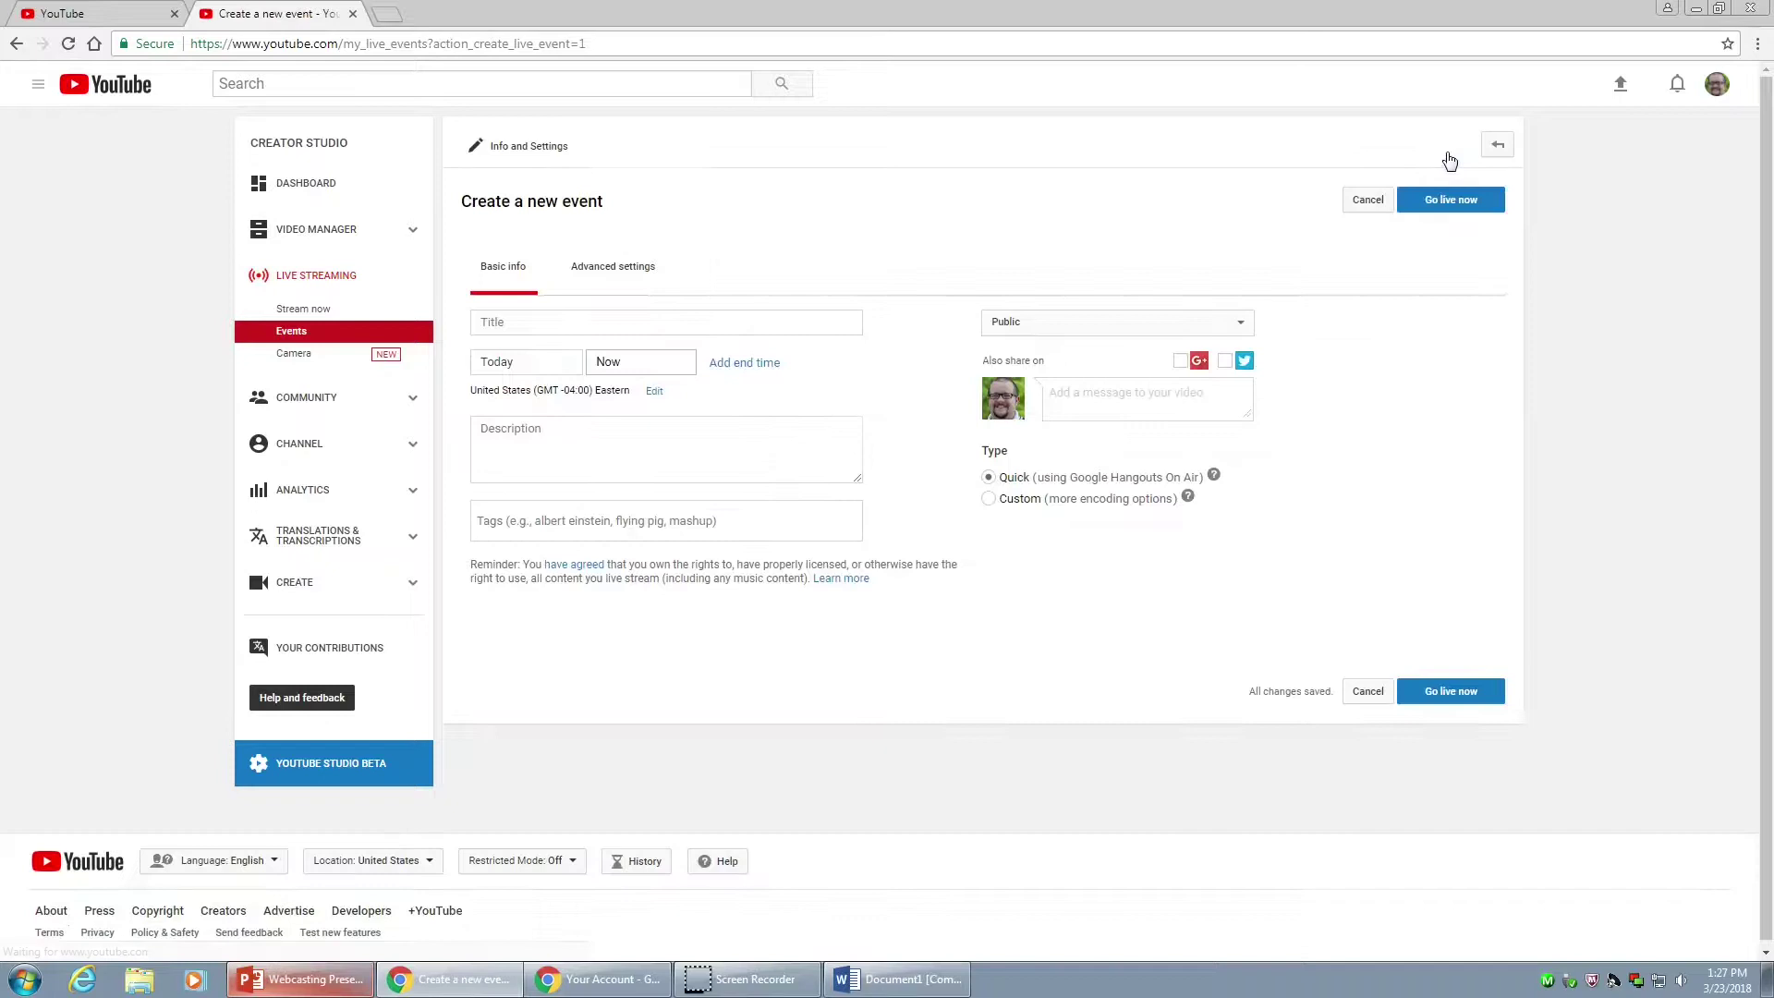
click(520, 320)
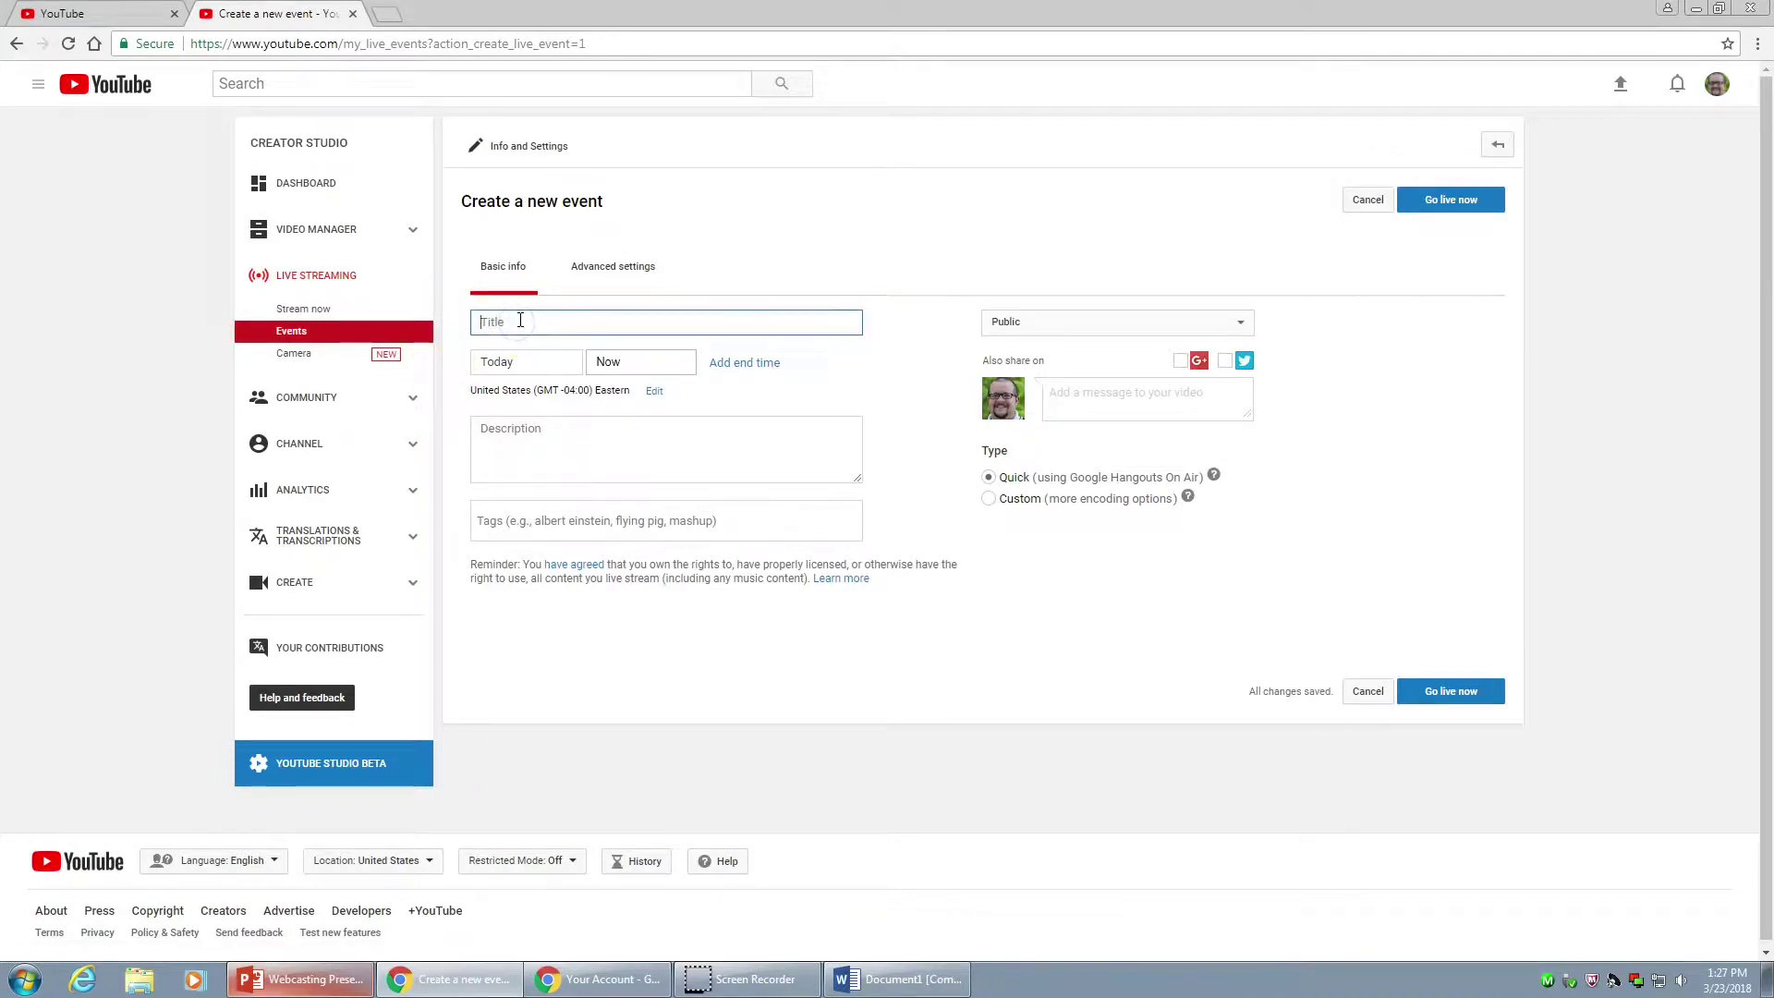
text(Test Event)
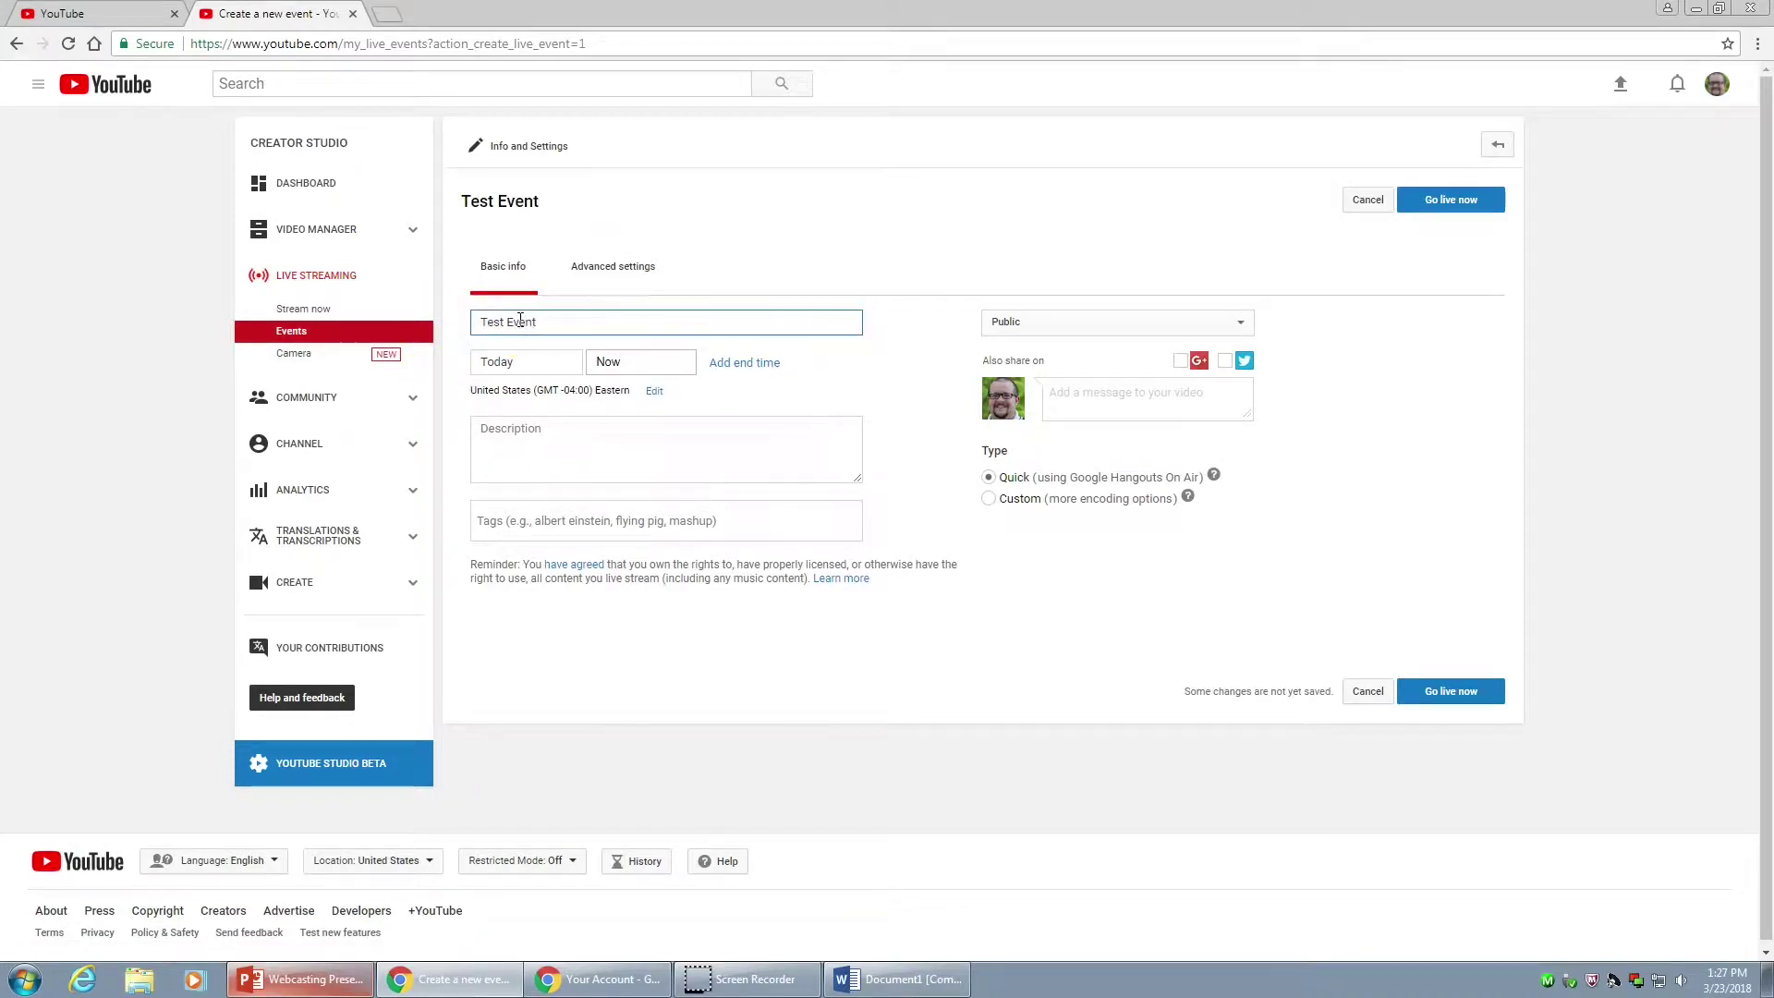
Set the event to start Mar 24, 2018 at 2:00 PM
click(515, 366)
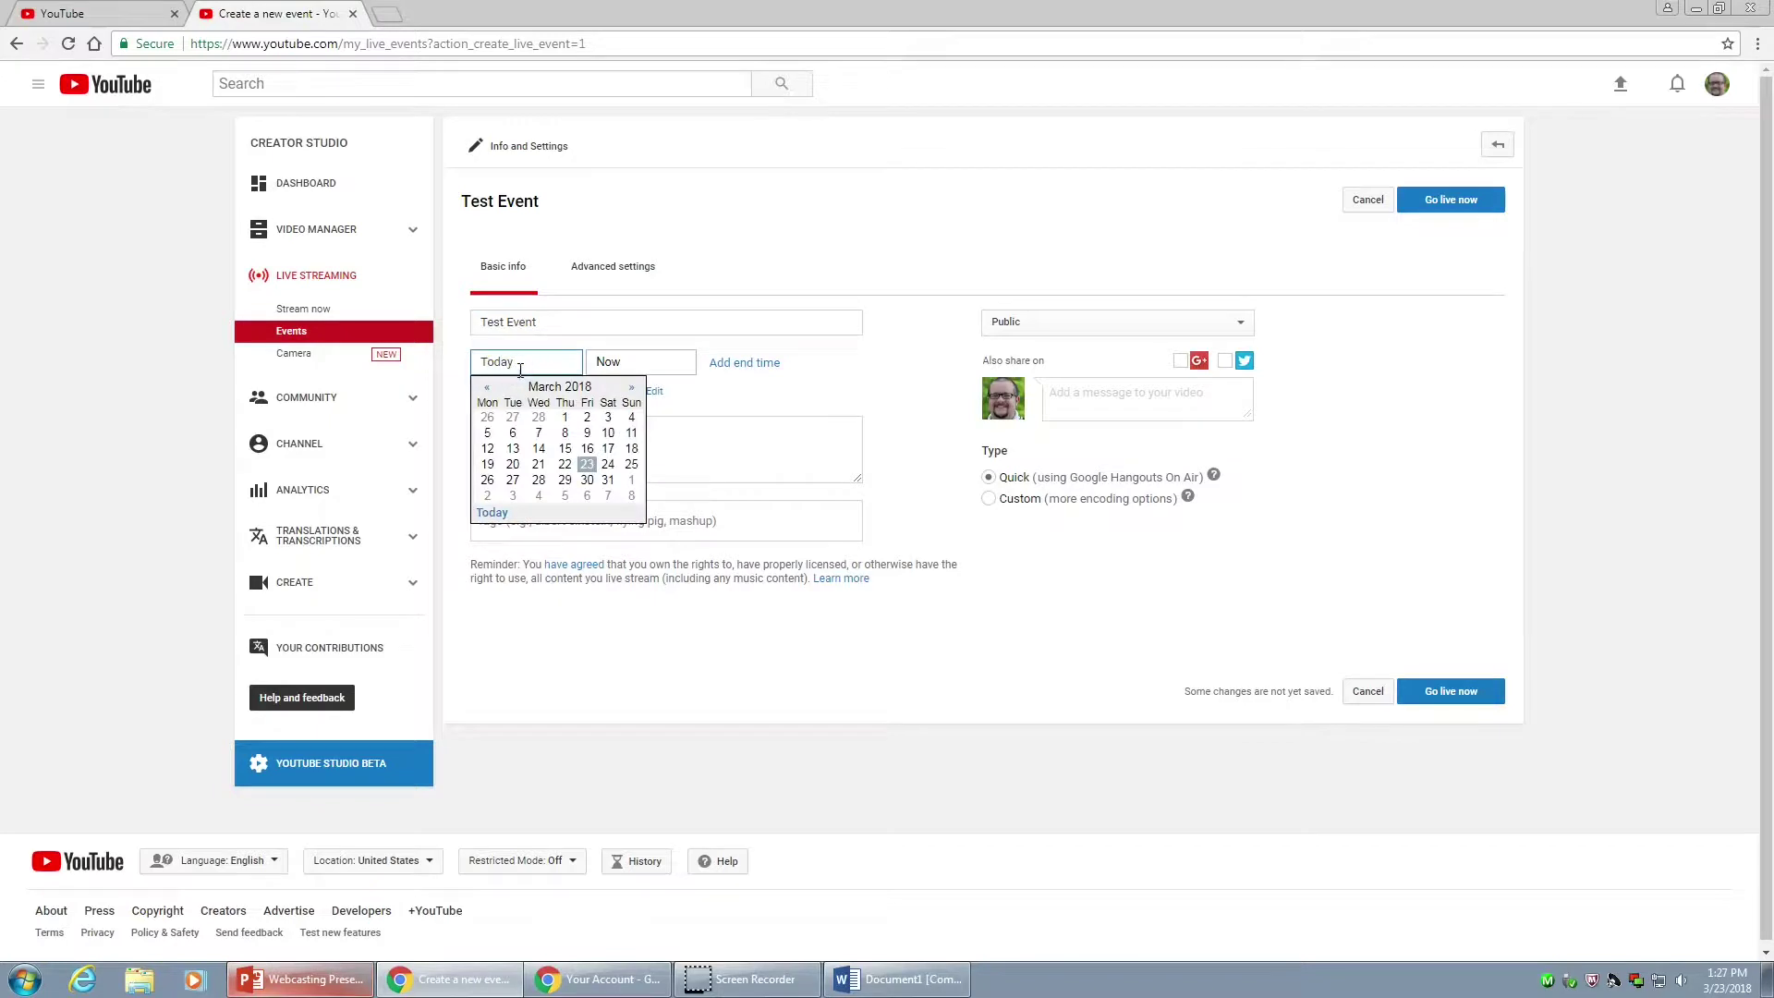
click(590, 474)
click(534, 361)
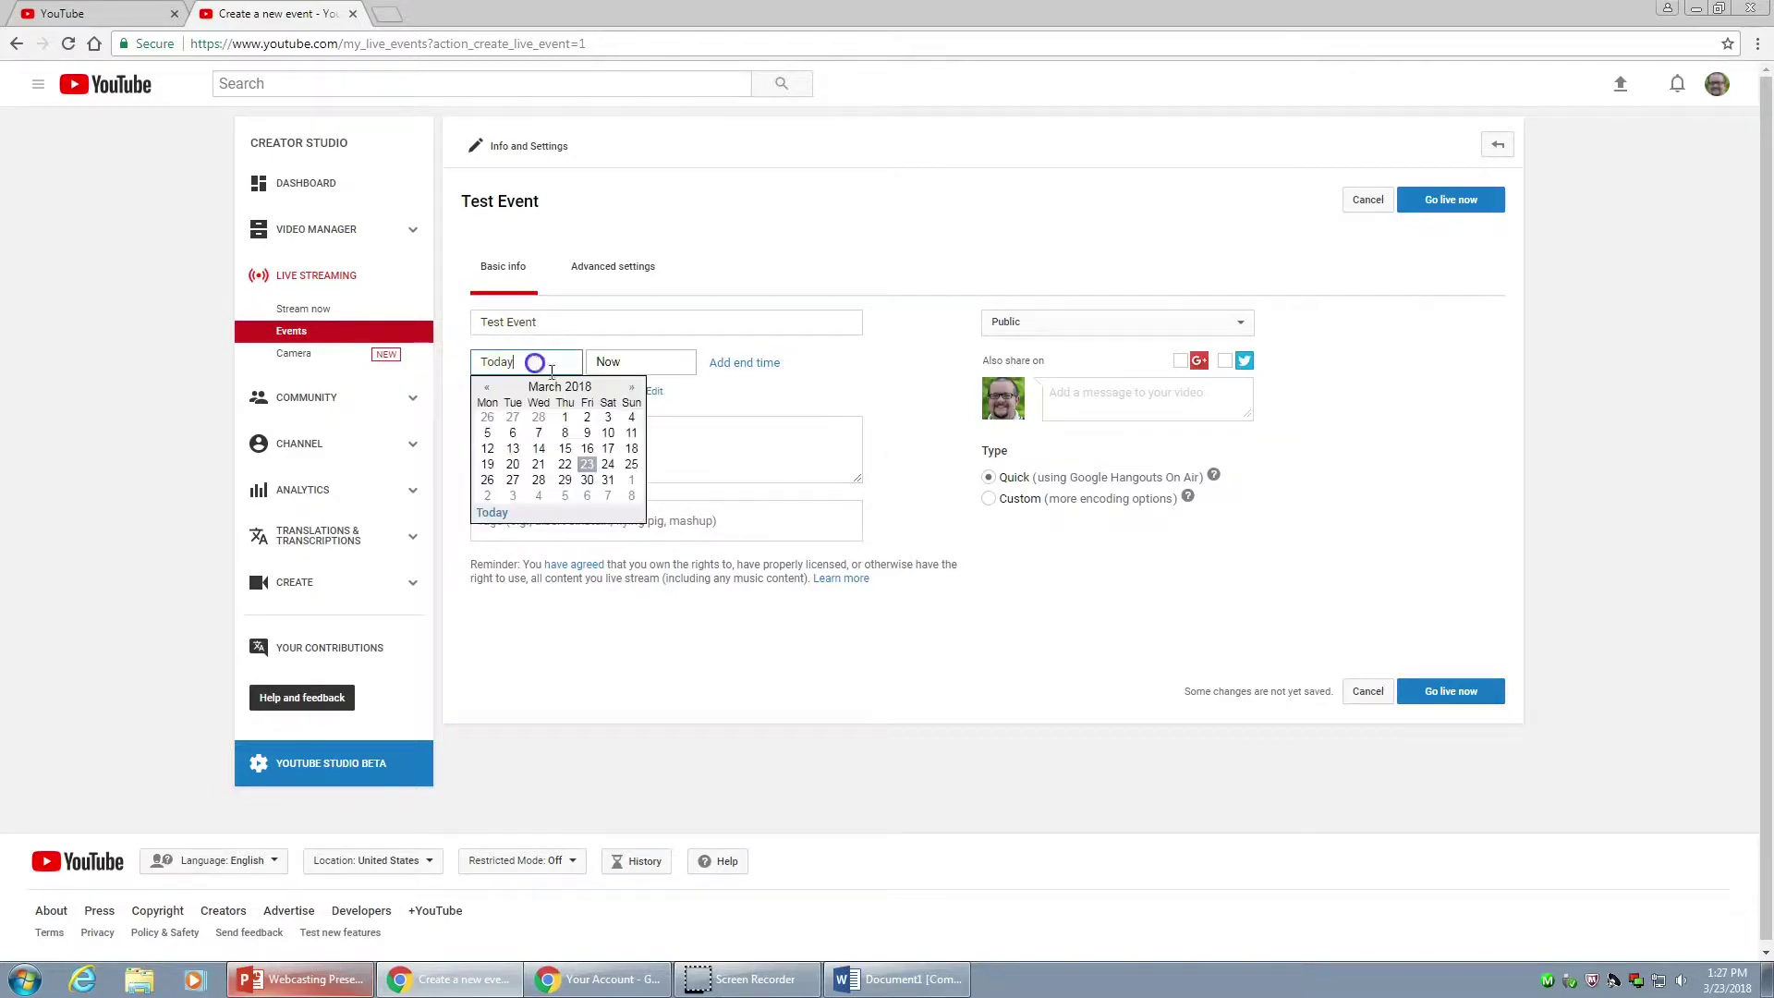
click(610, 464)
click(527, 361)
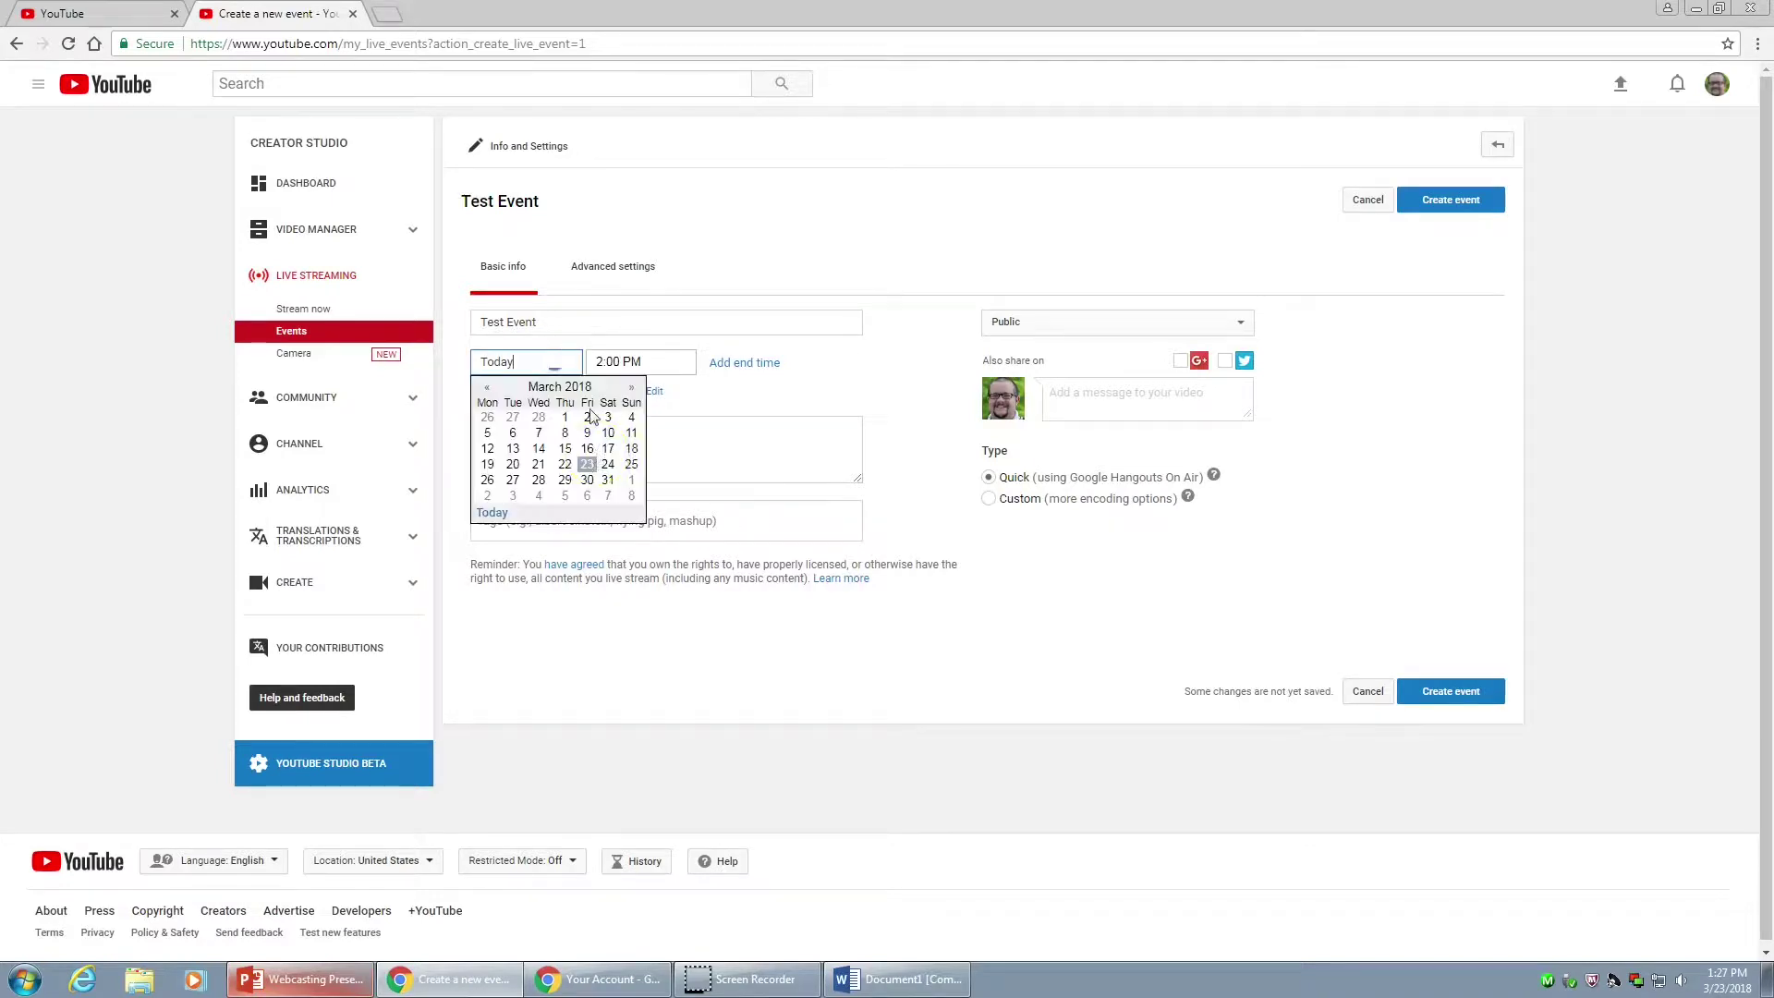
click(608, 465)
click(624, 361)
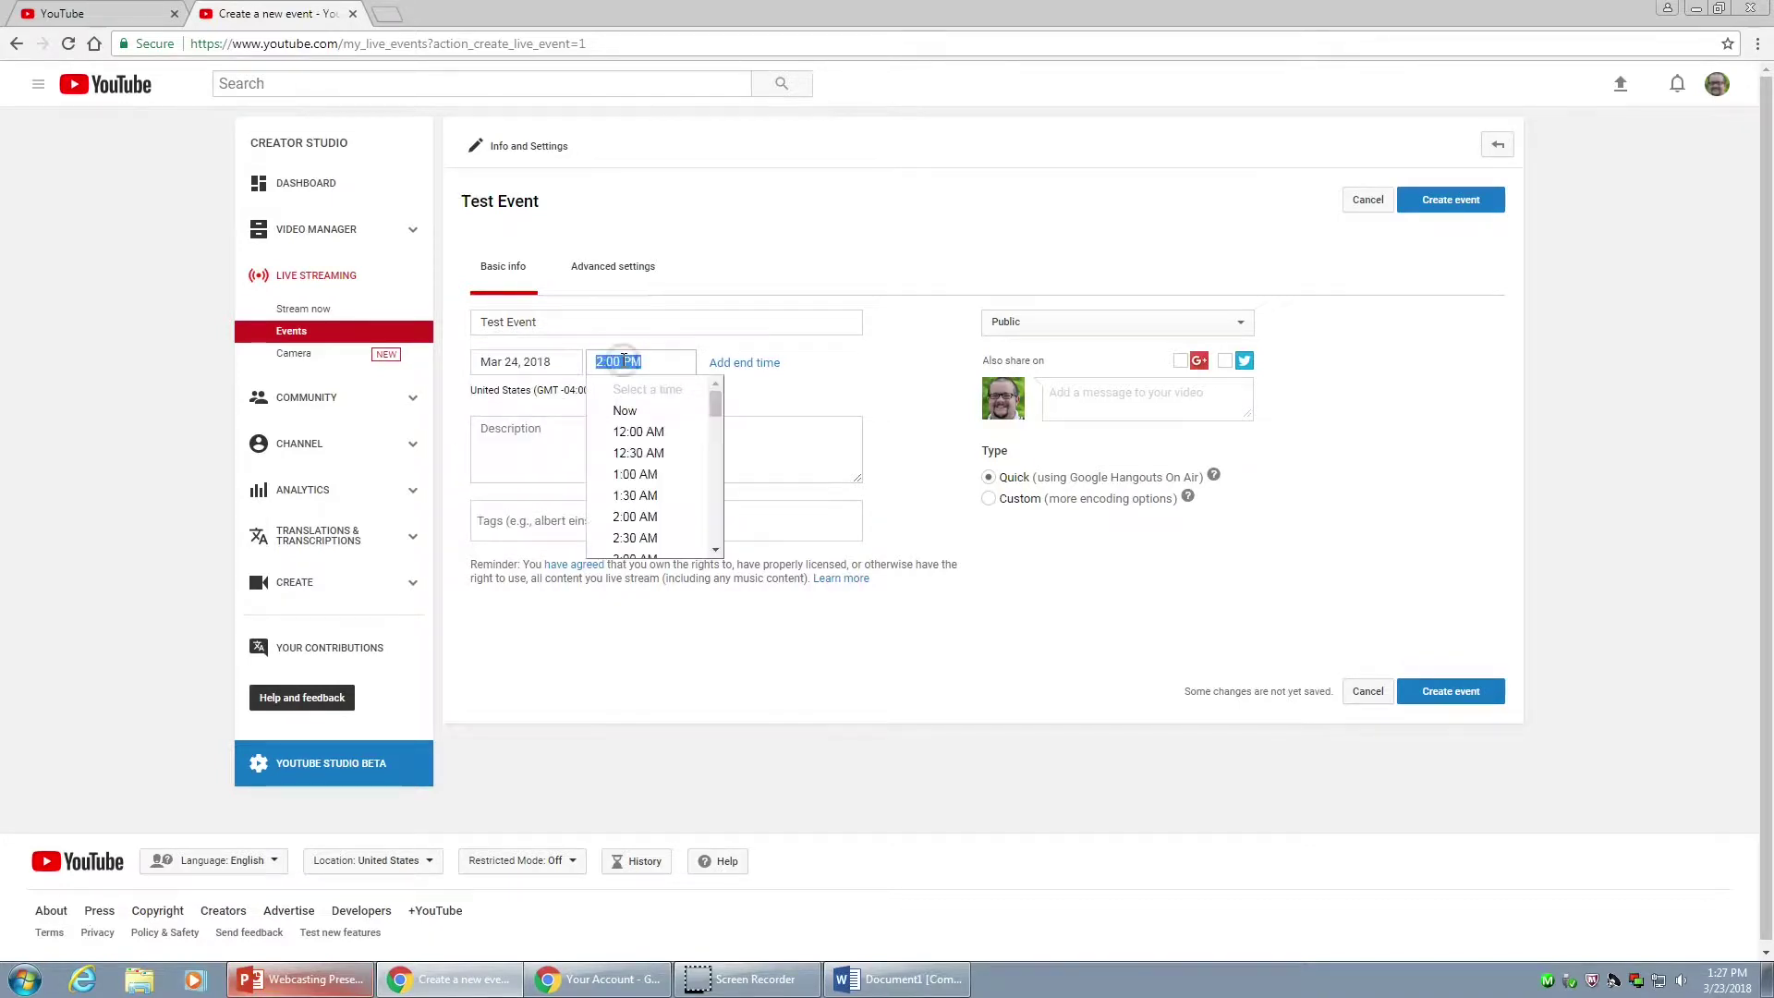
click(636, 350)
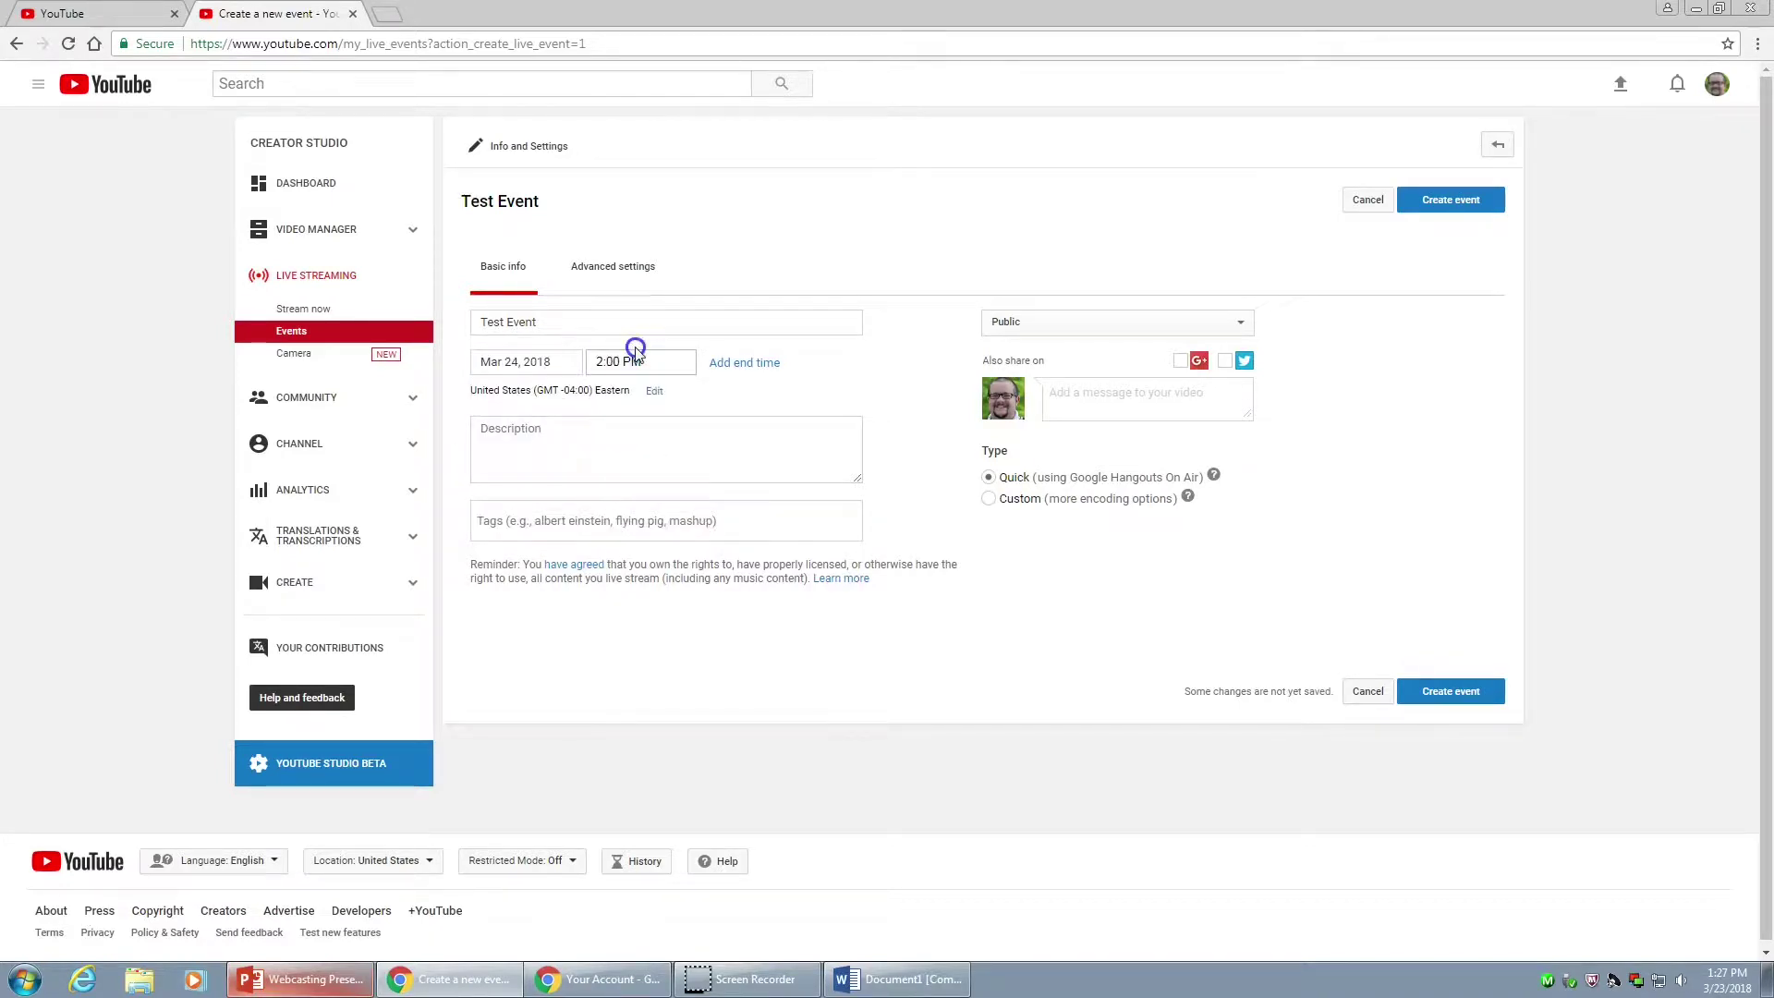
Add a 4:00 PM end time on Mar 24, 2018 to Test Event
click(739, 365)
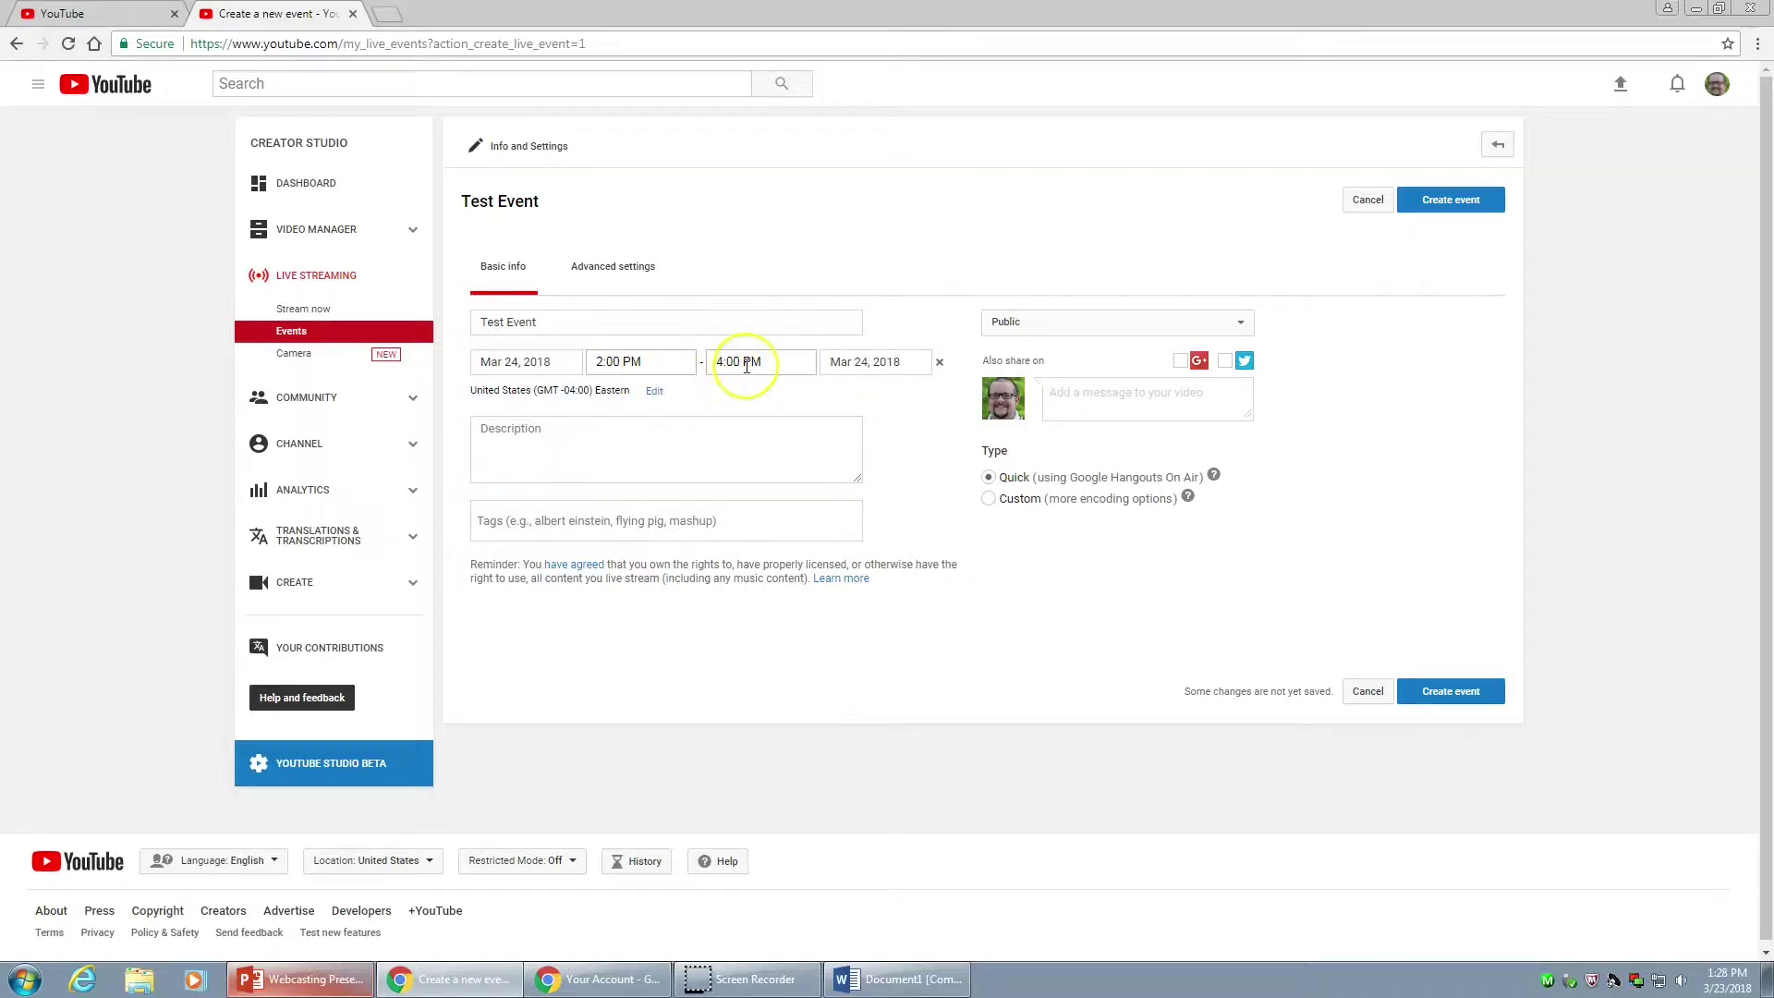
click(534, 435)
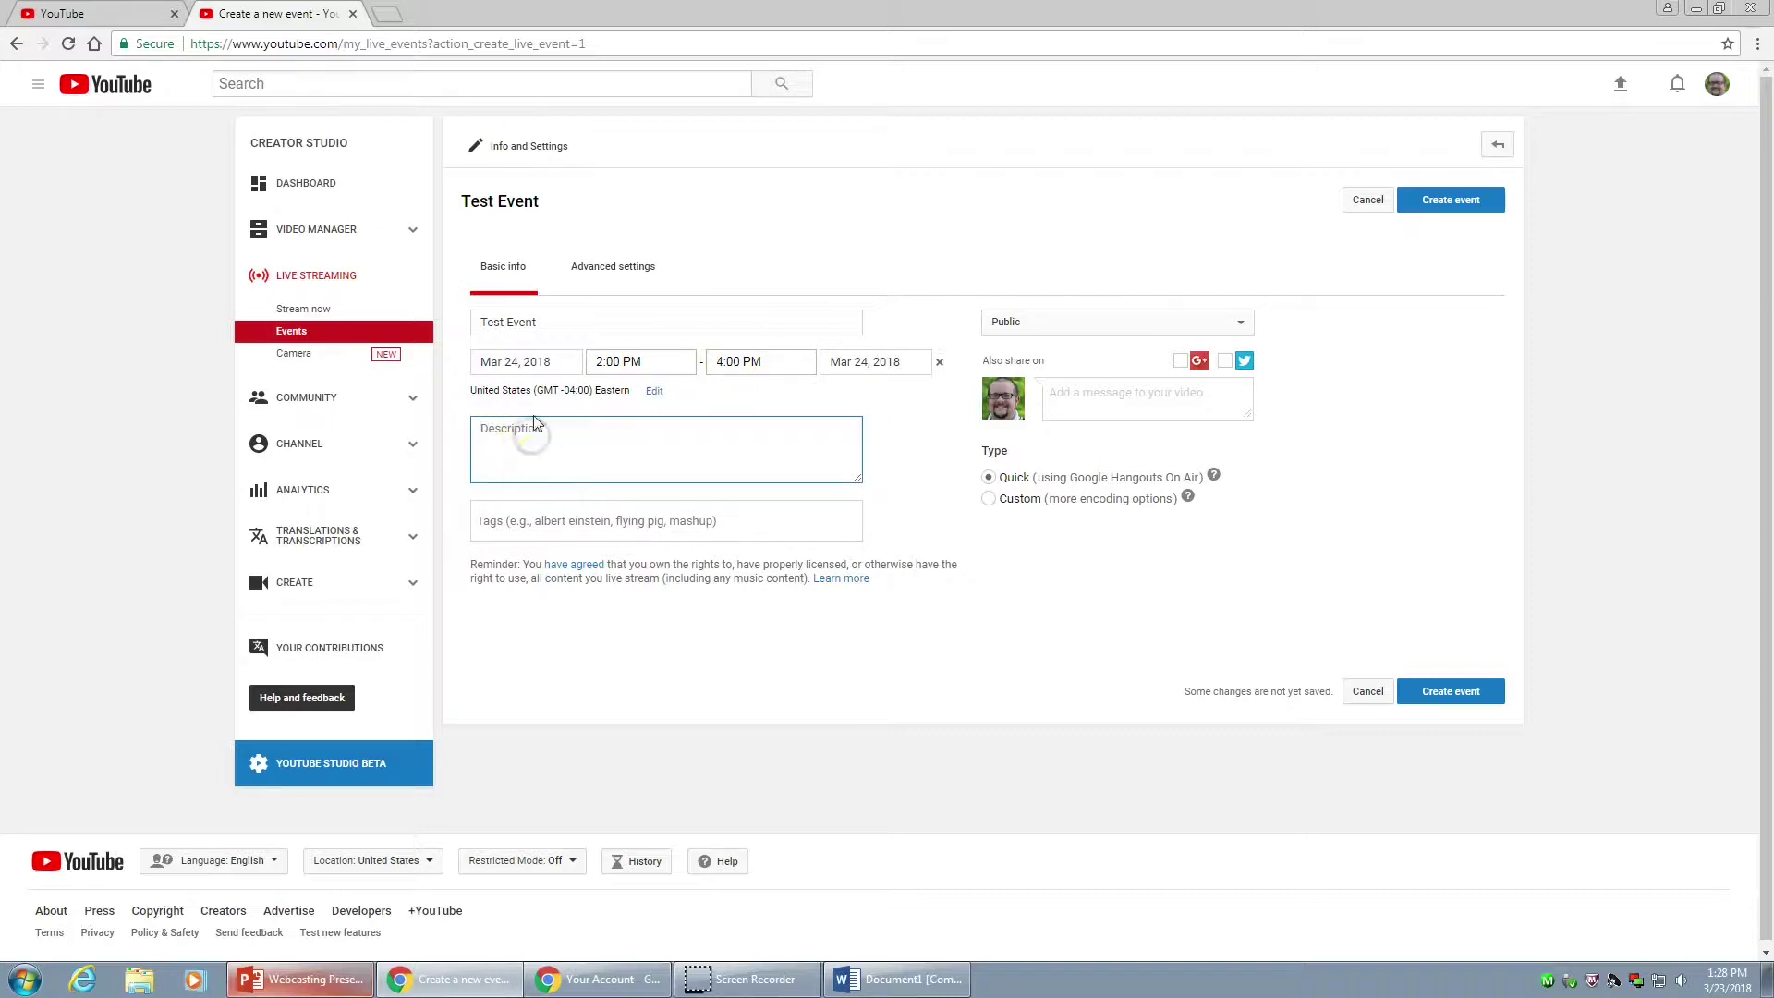
click(539, 520)
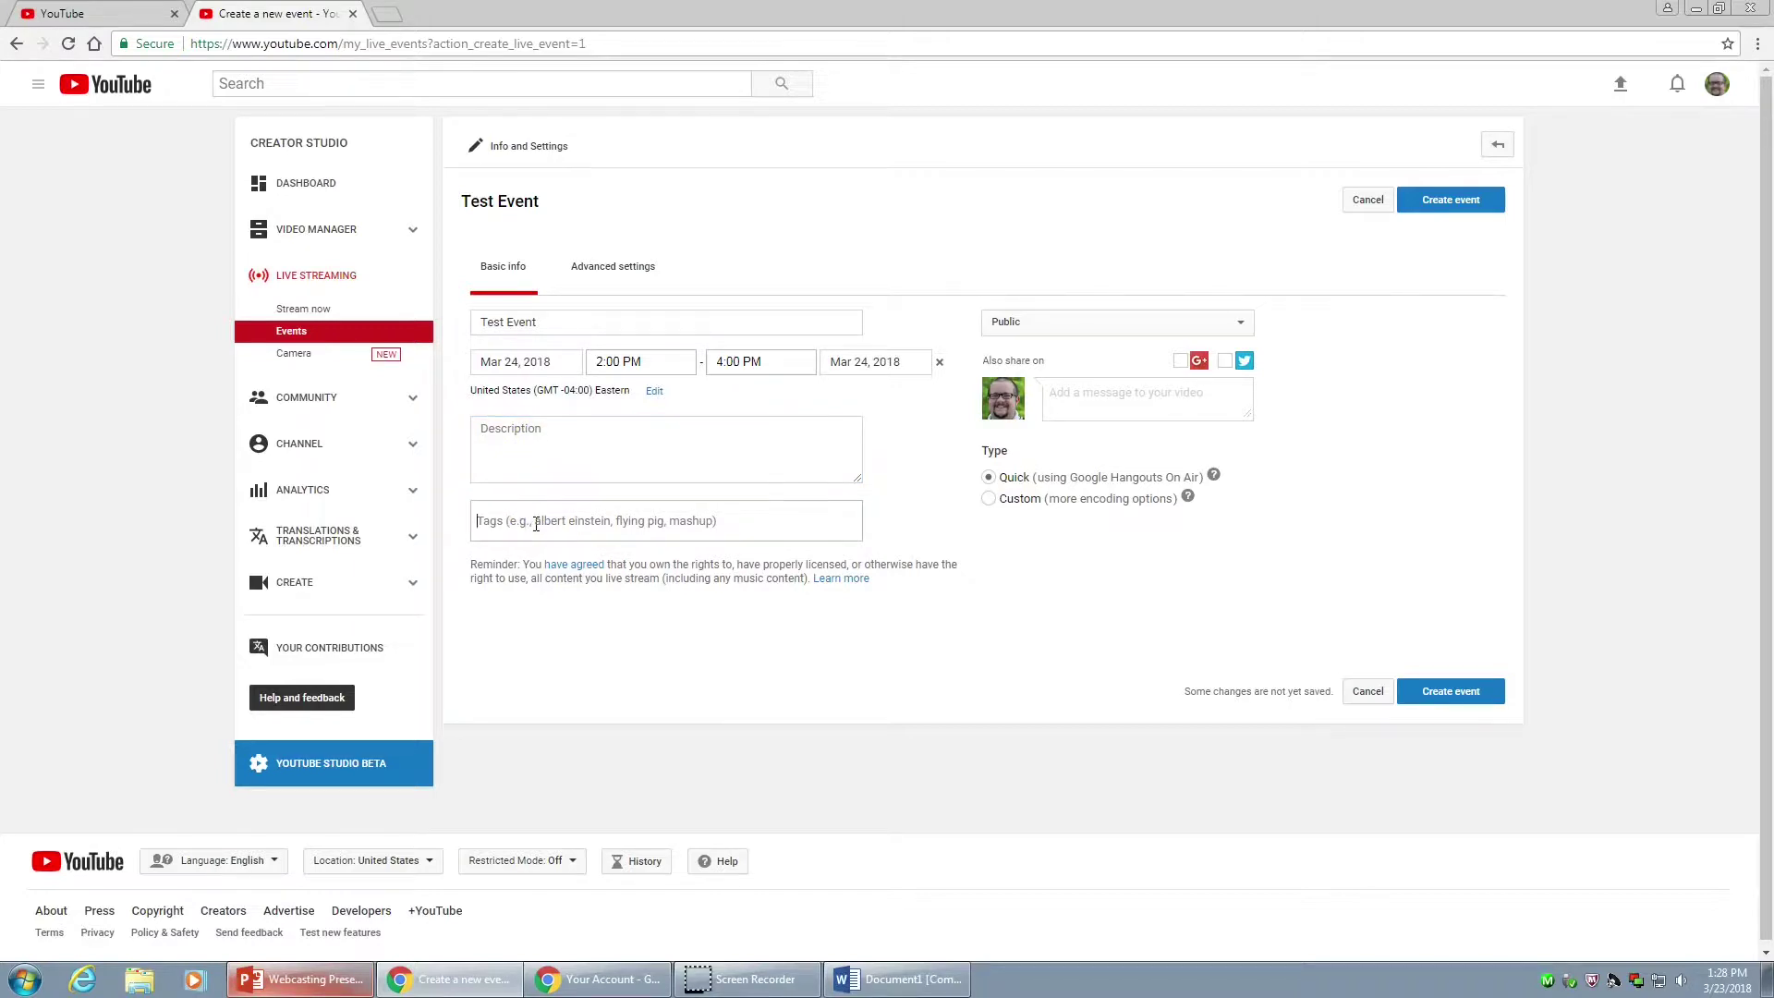
click(1038, 325)
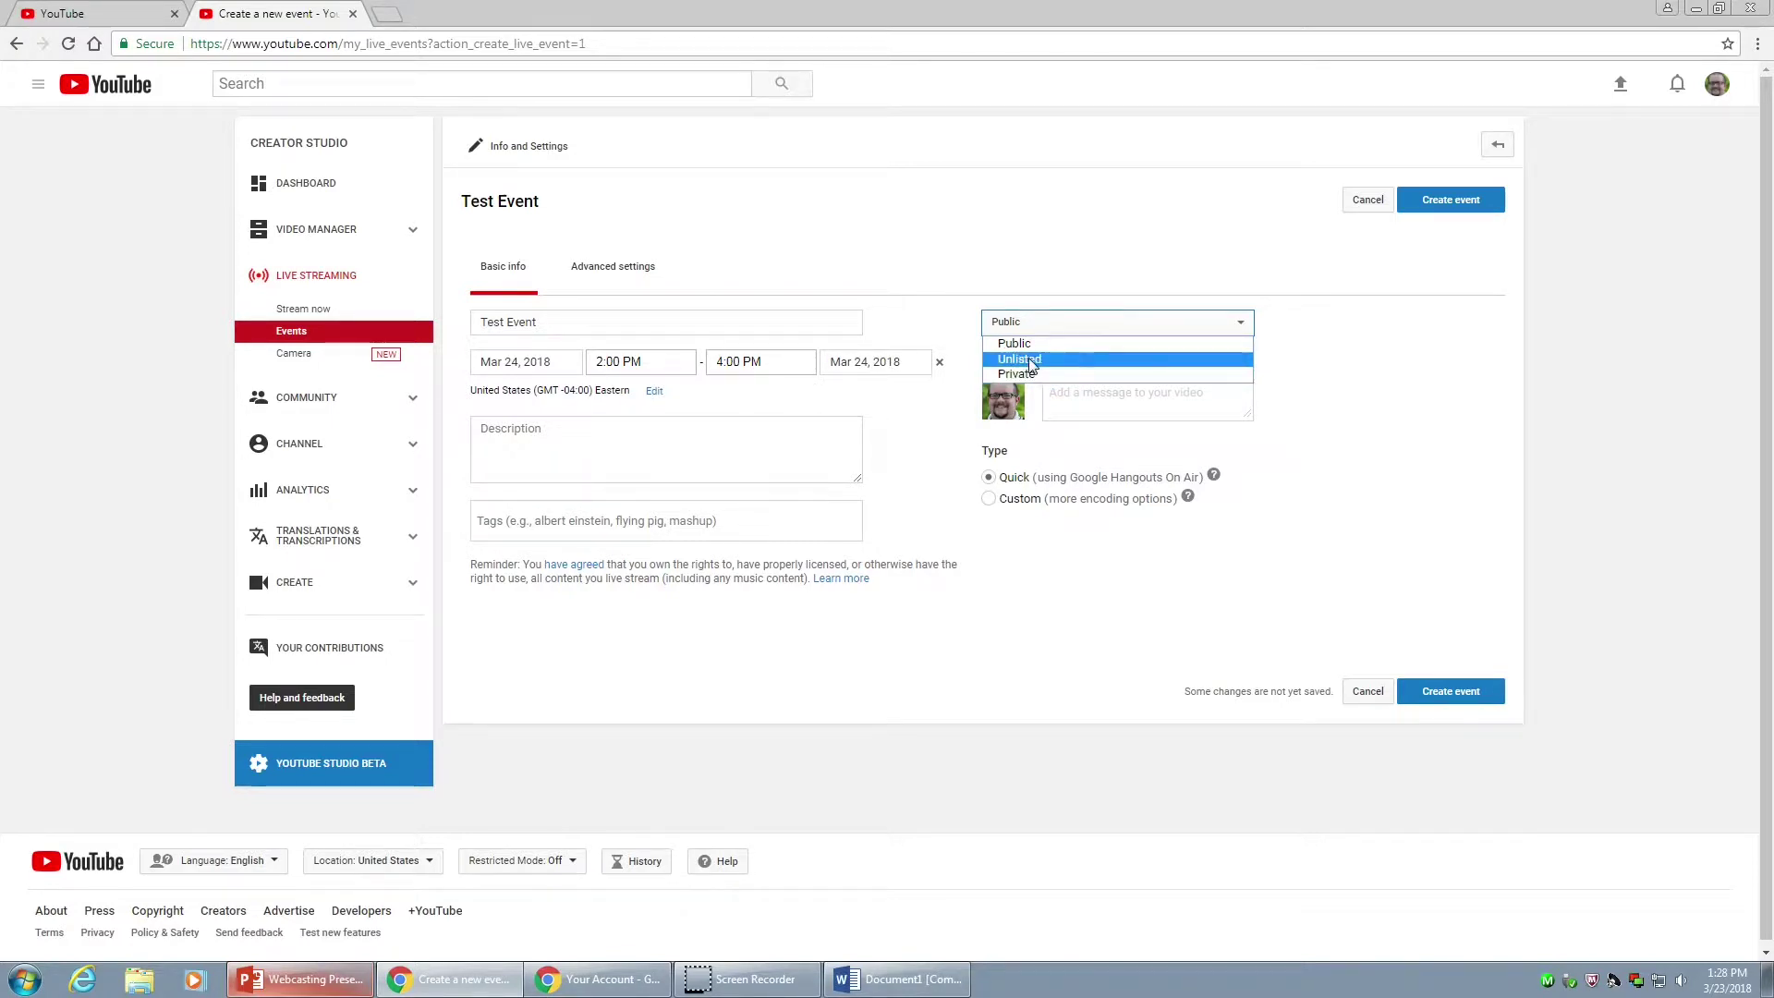
Make Test Event Unlisted and set its type to Quick (Google Hangouts On Air)
click(1031, 361)
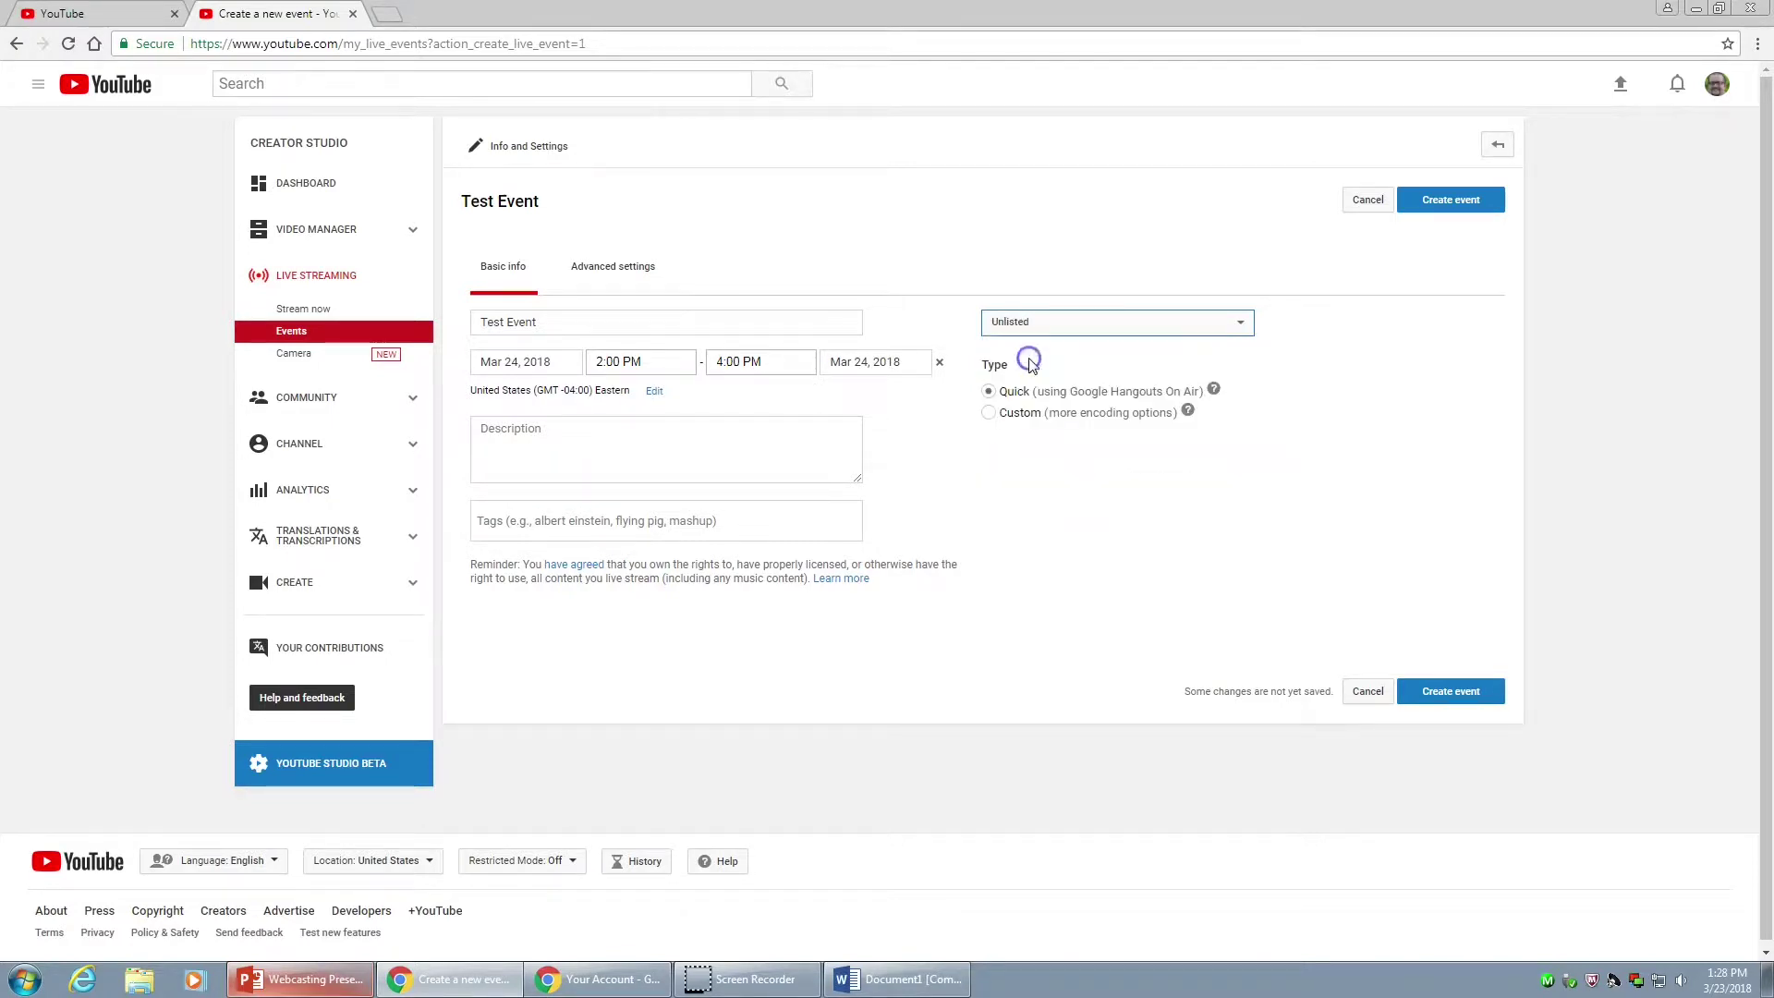
click(987, 415)
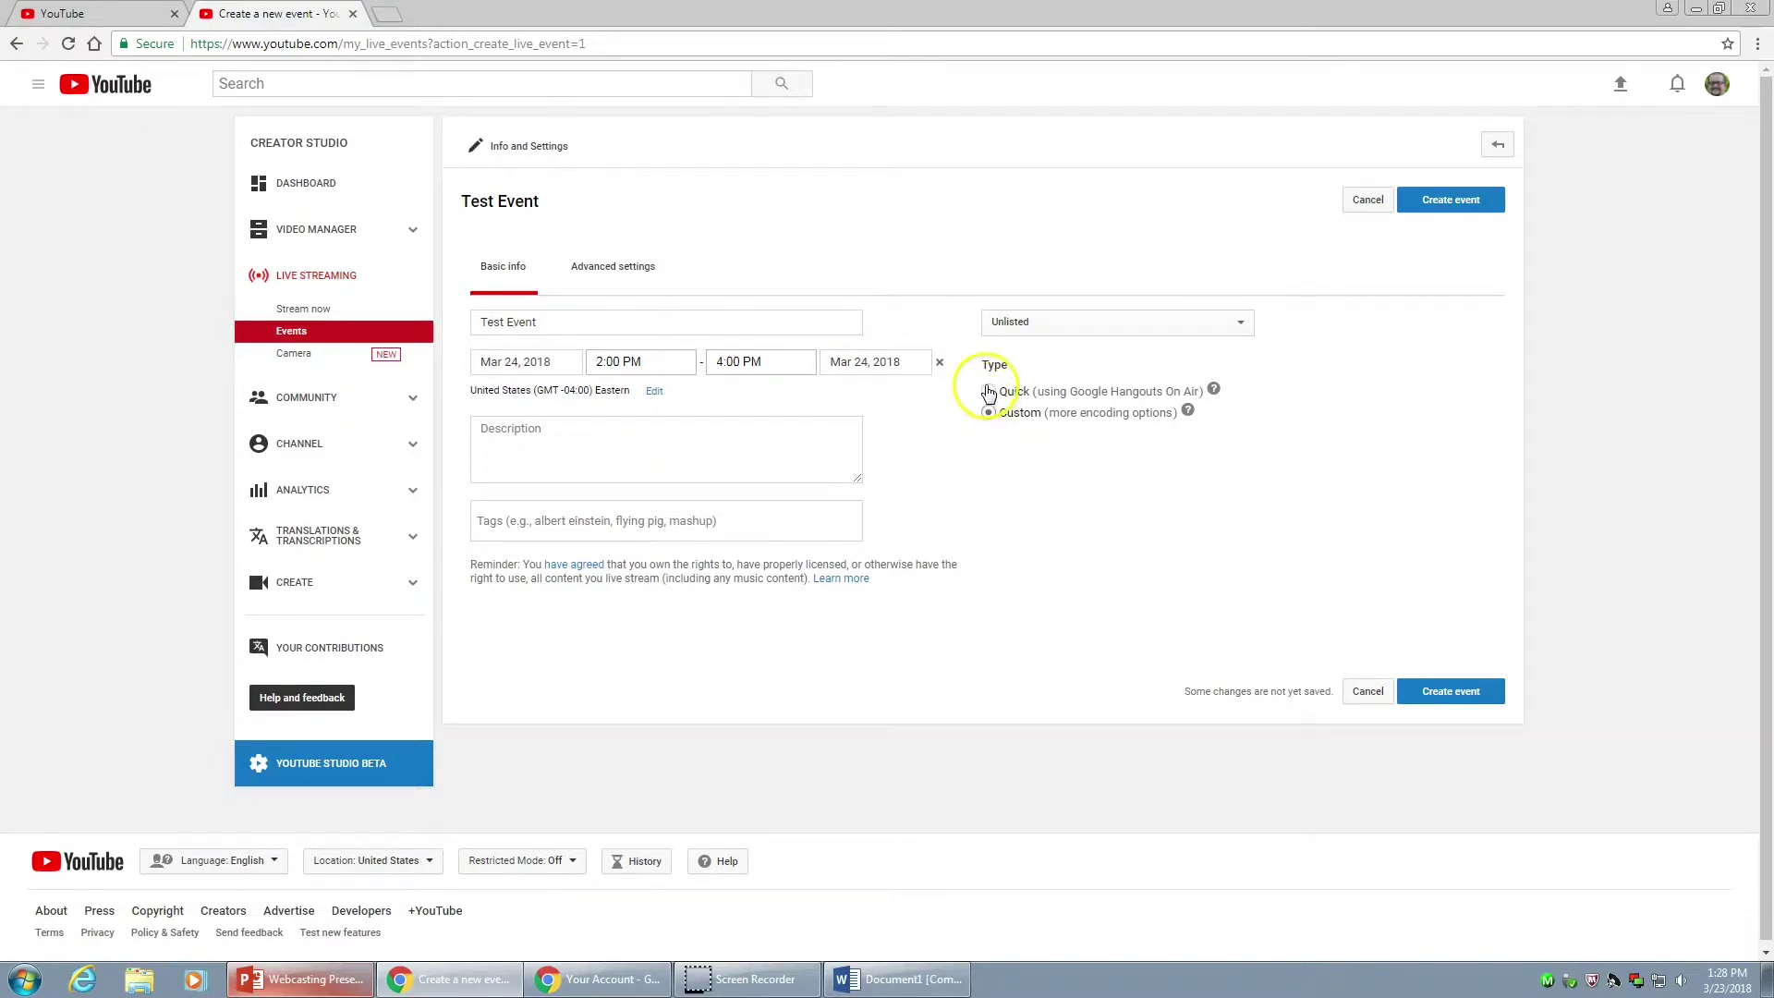
click(990, 391)
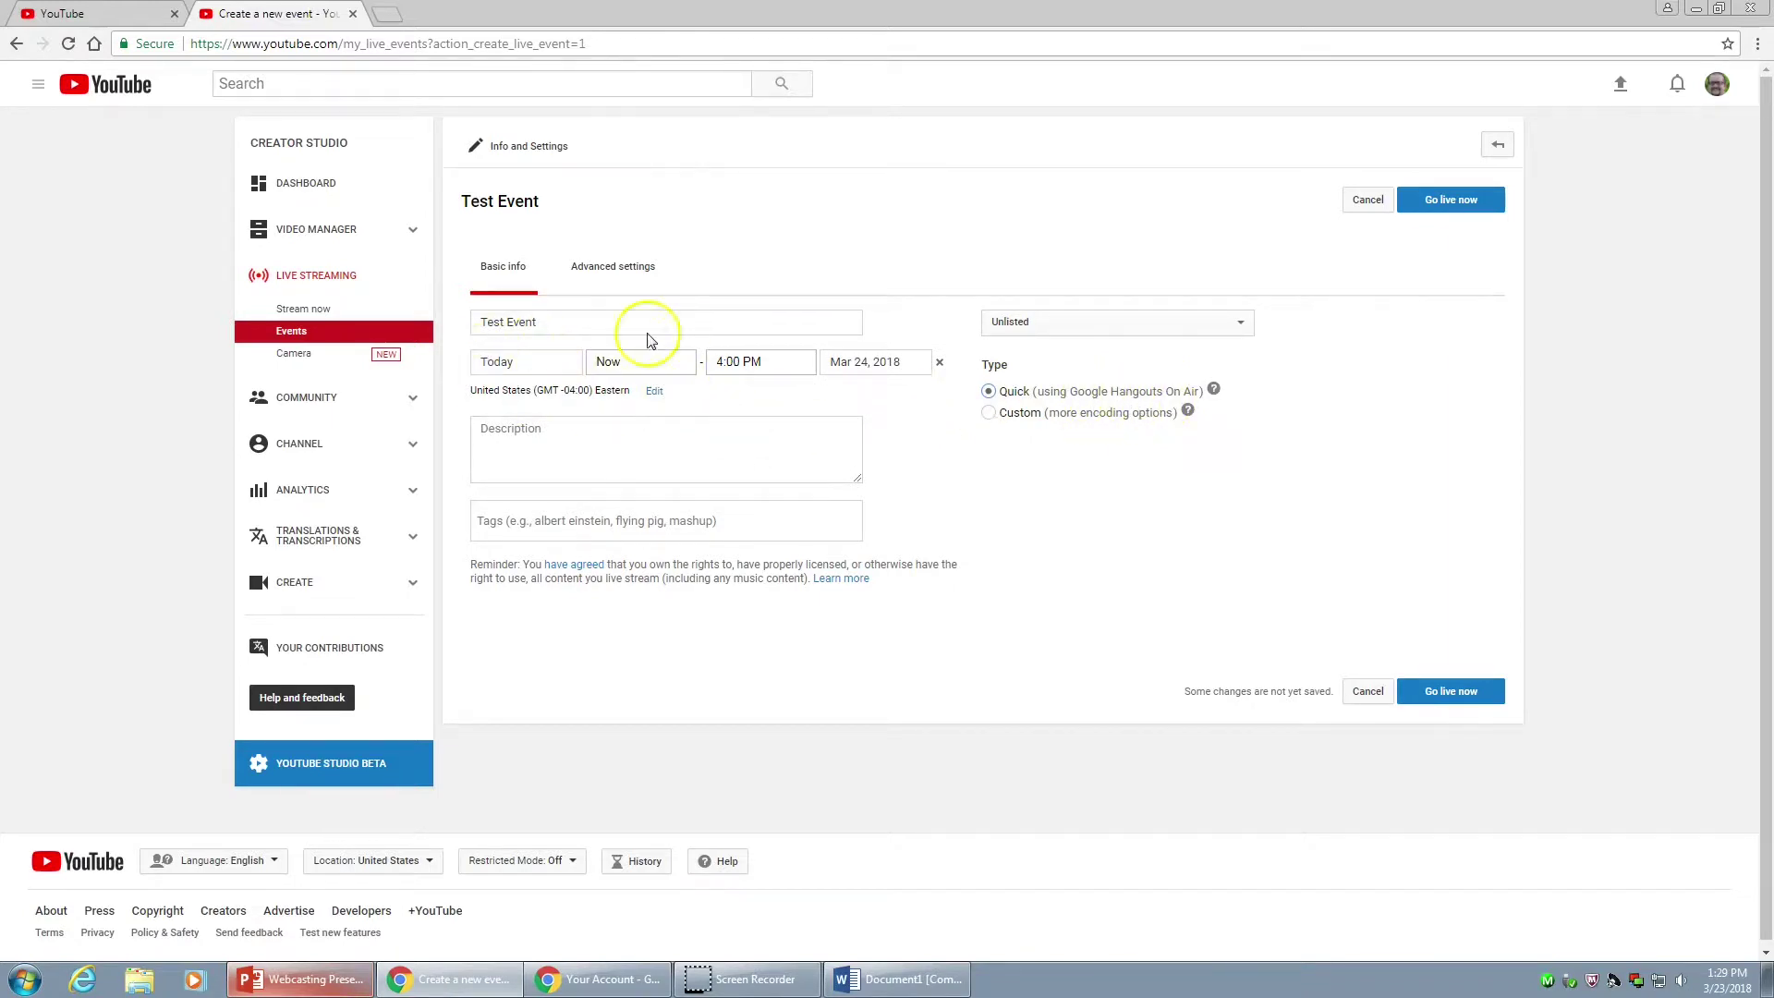
Restore the start to Mar 24, 2018 at 2:00 PM, ending at 4:00 PM
click(555, 372)
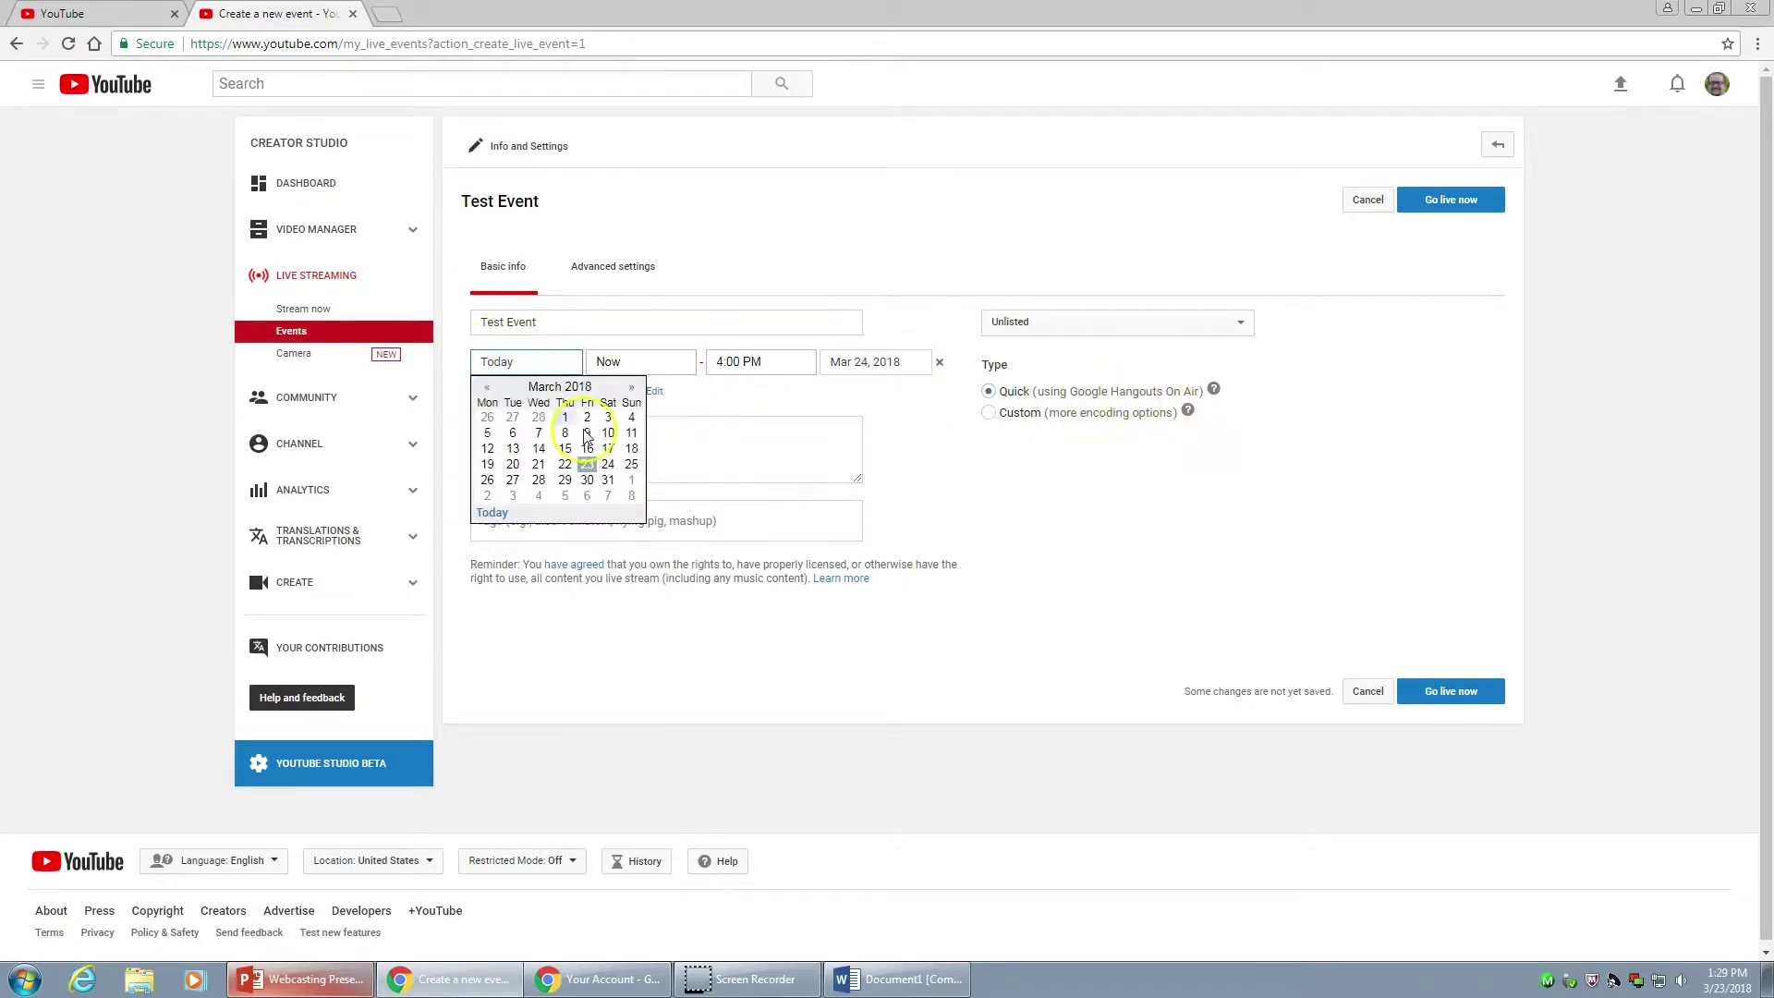
click(610, 469)
click(594, 356)
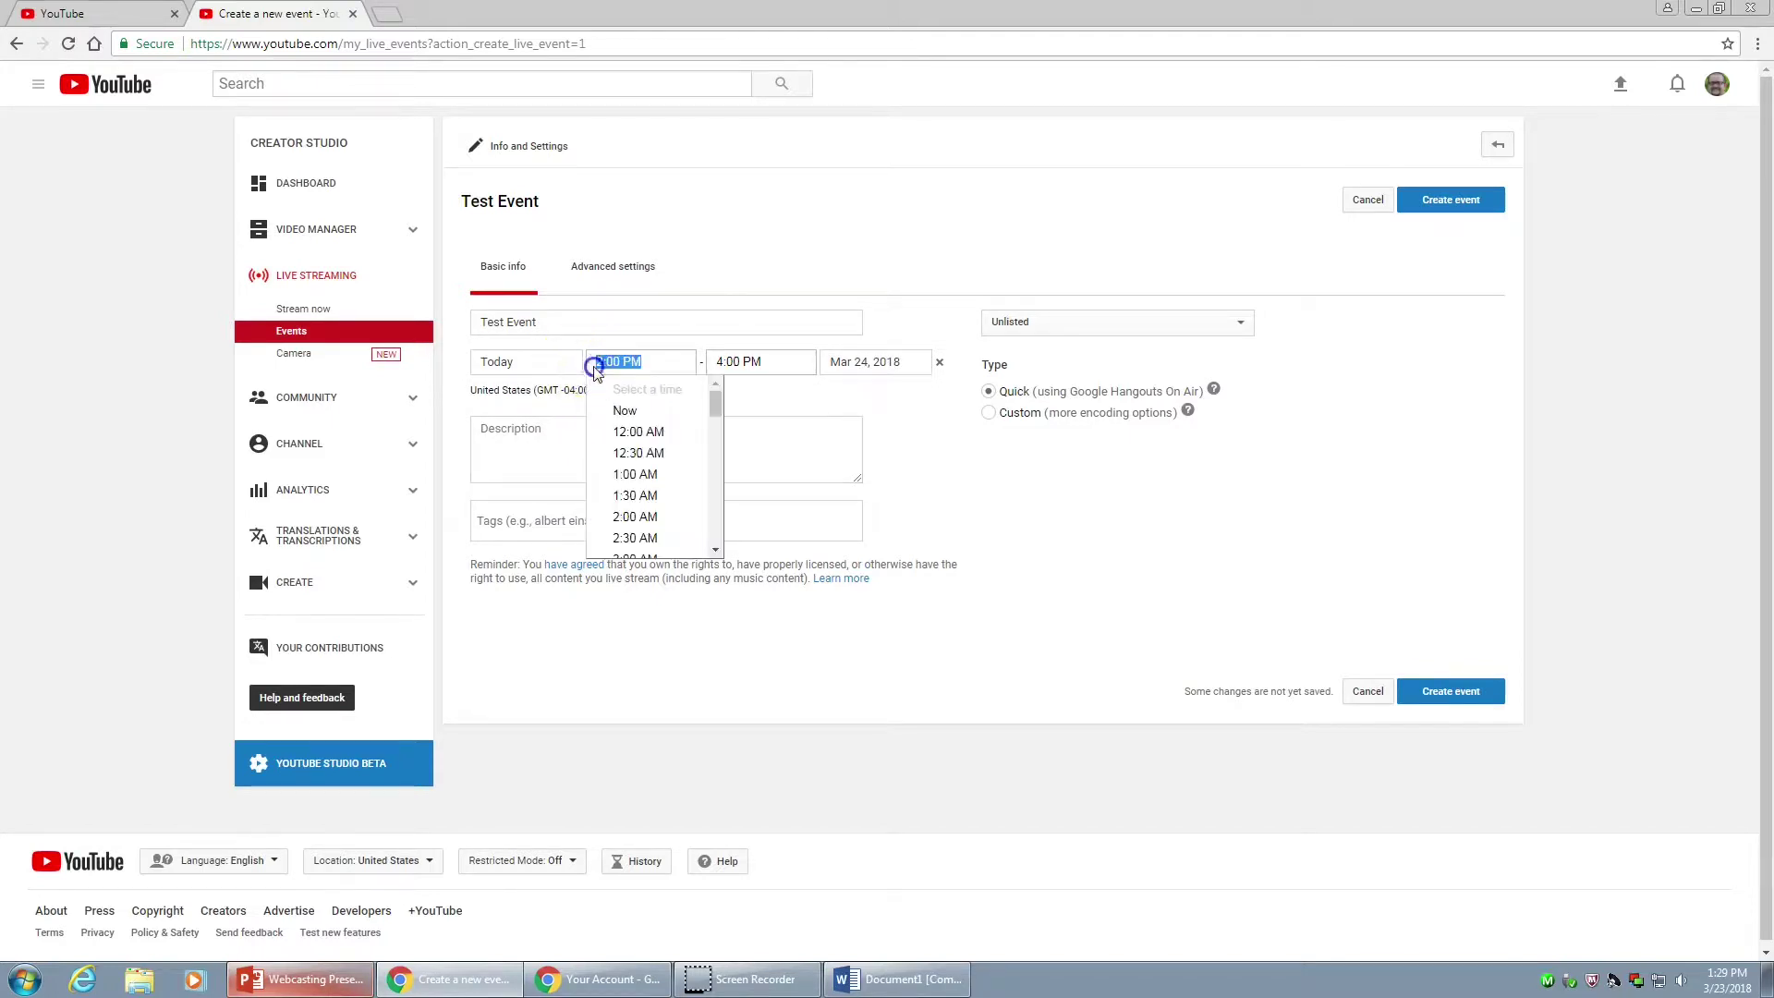
click(562, 357)
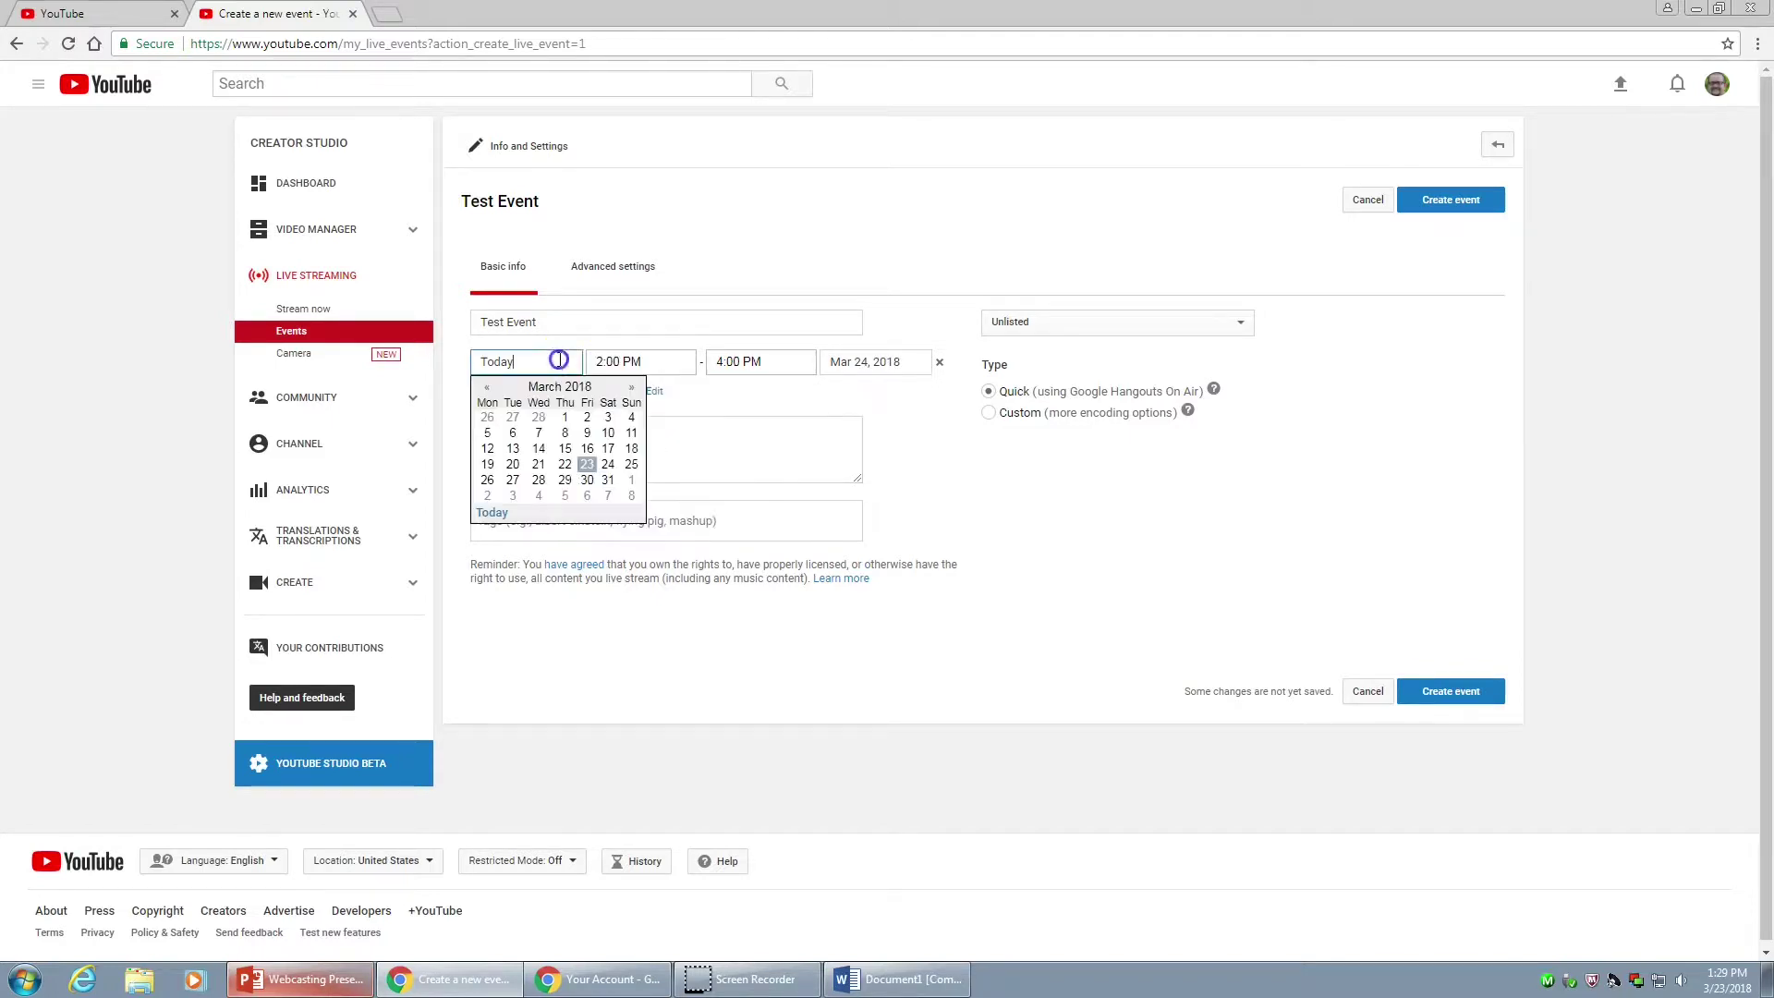
click(609, 464)
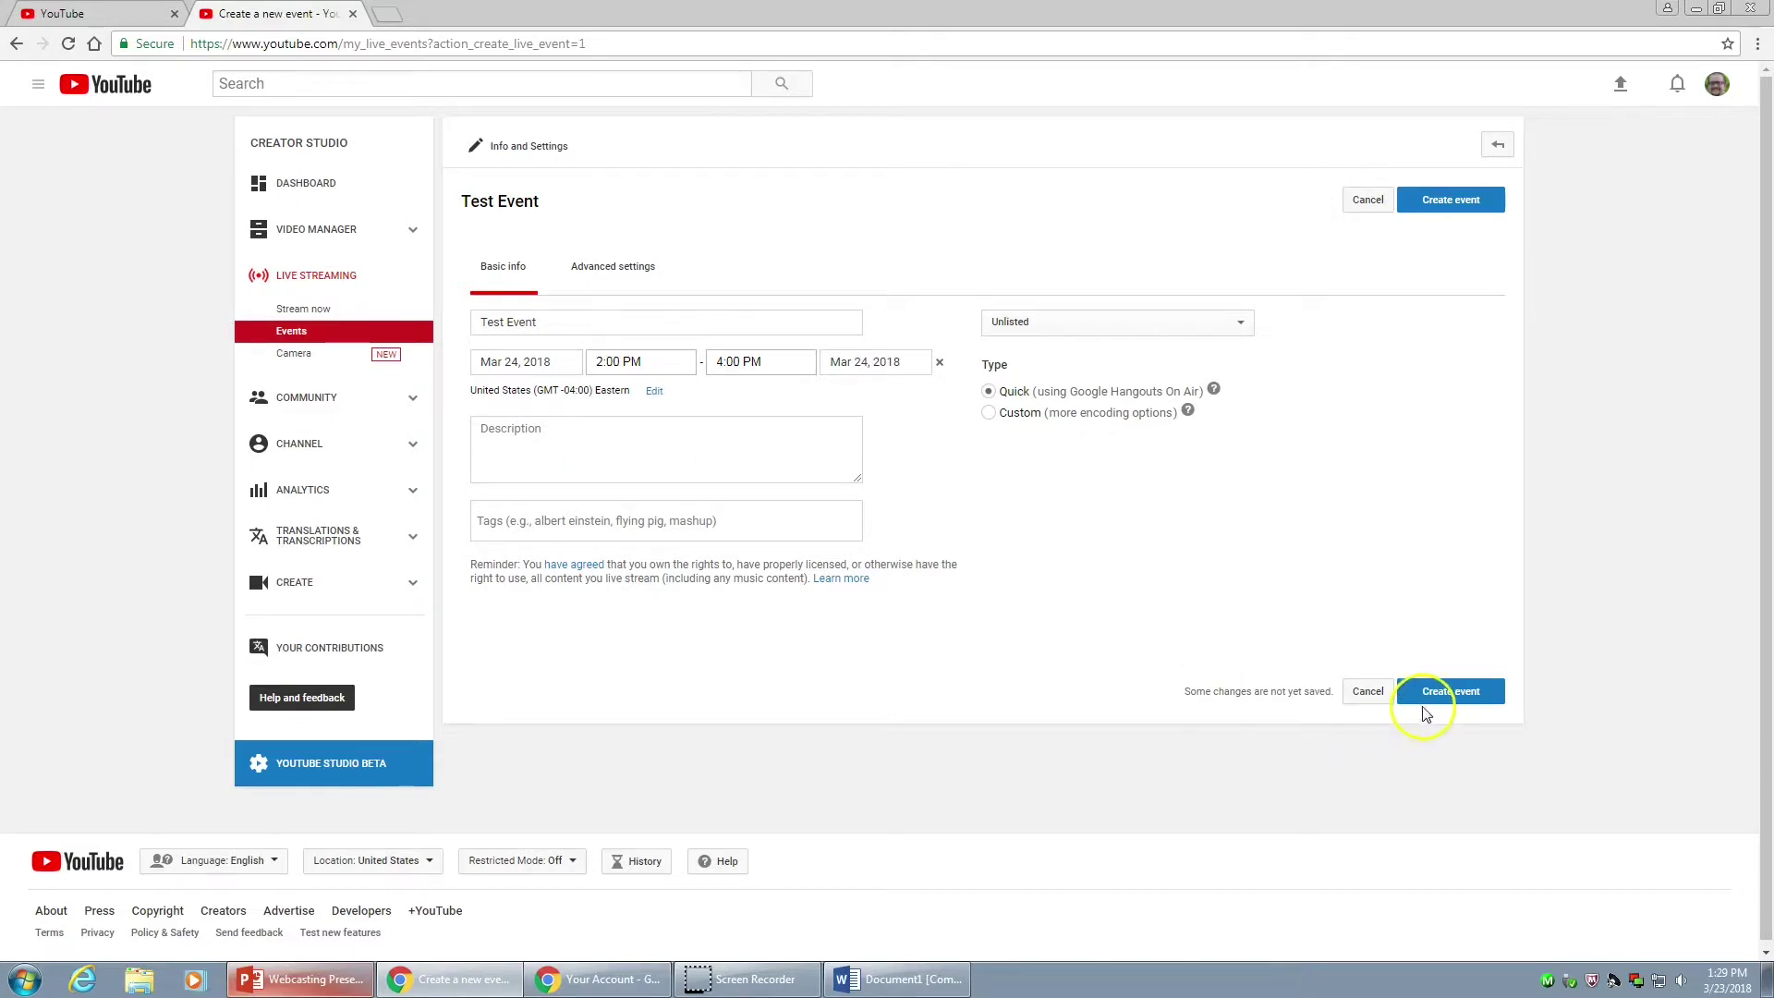
In Advanced settings, show all comments except potentially inappropriate ones
click(635, 280)
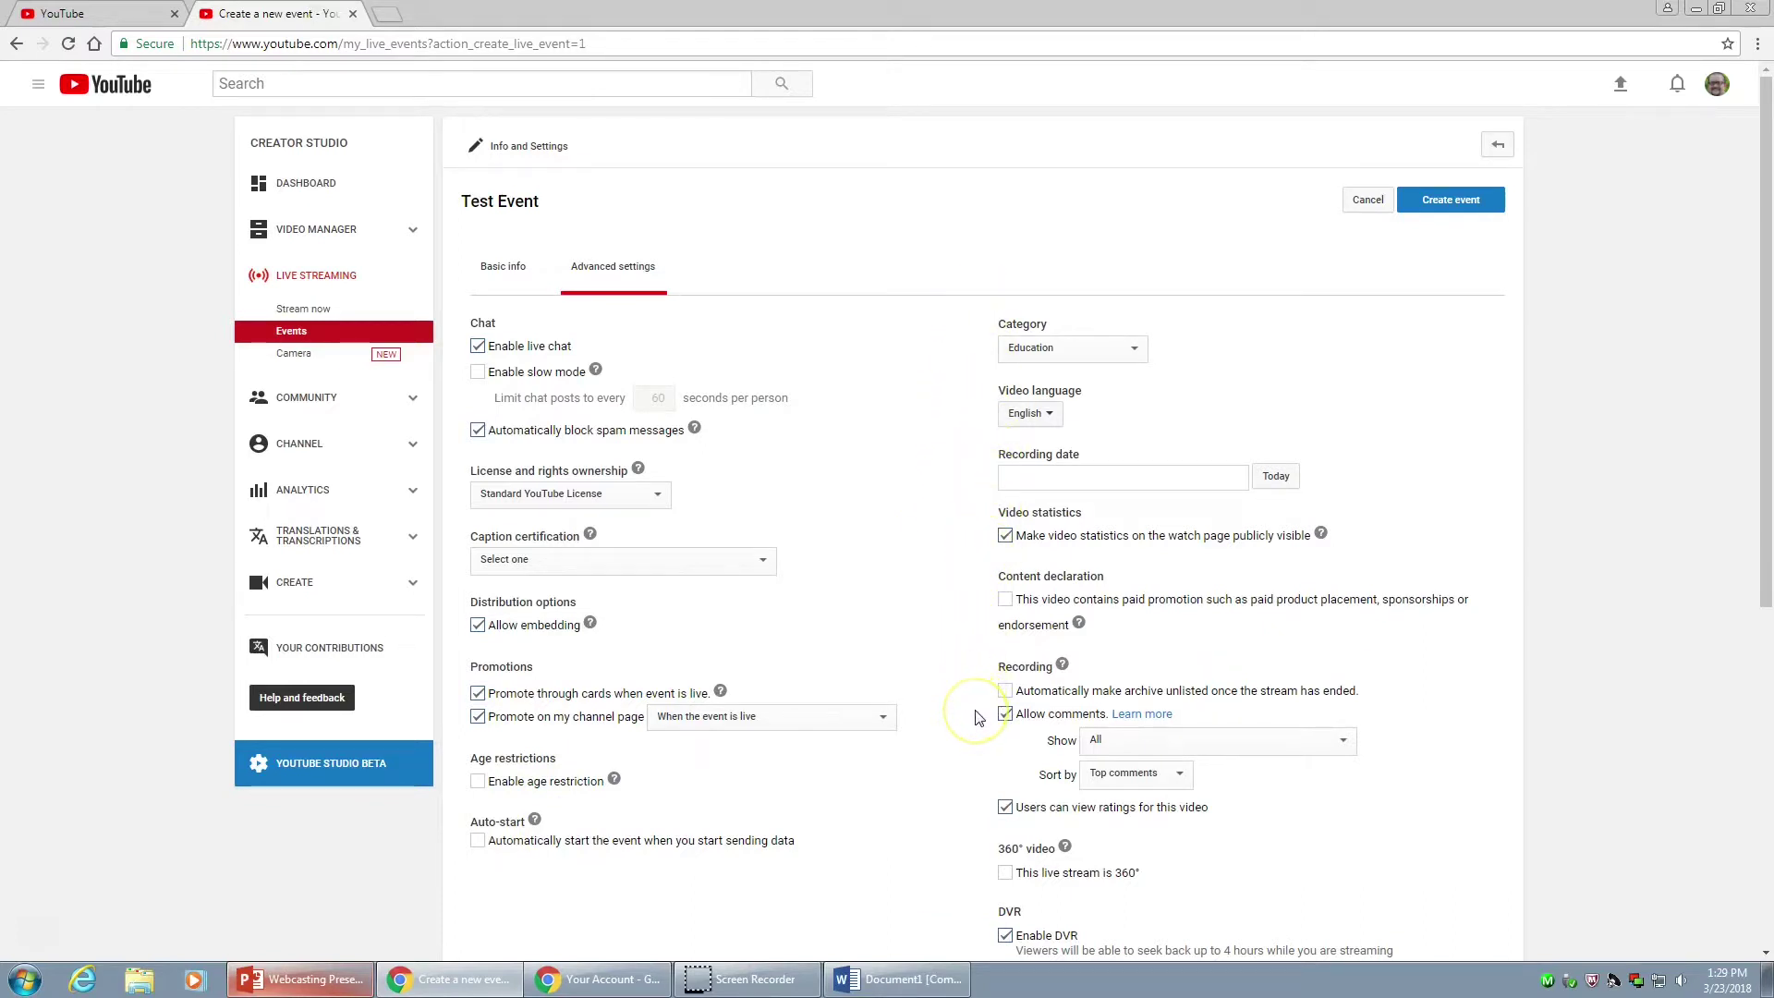
click(1028, 672)
click(1104, 740)
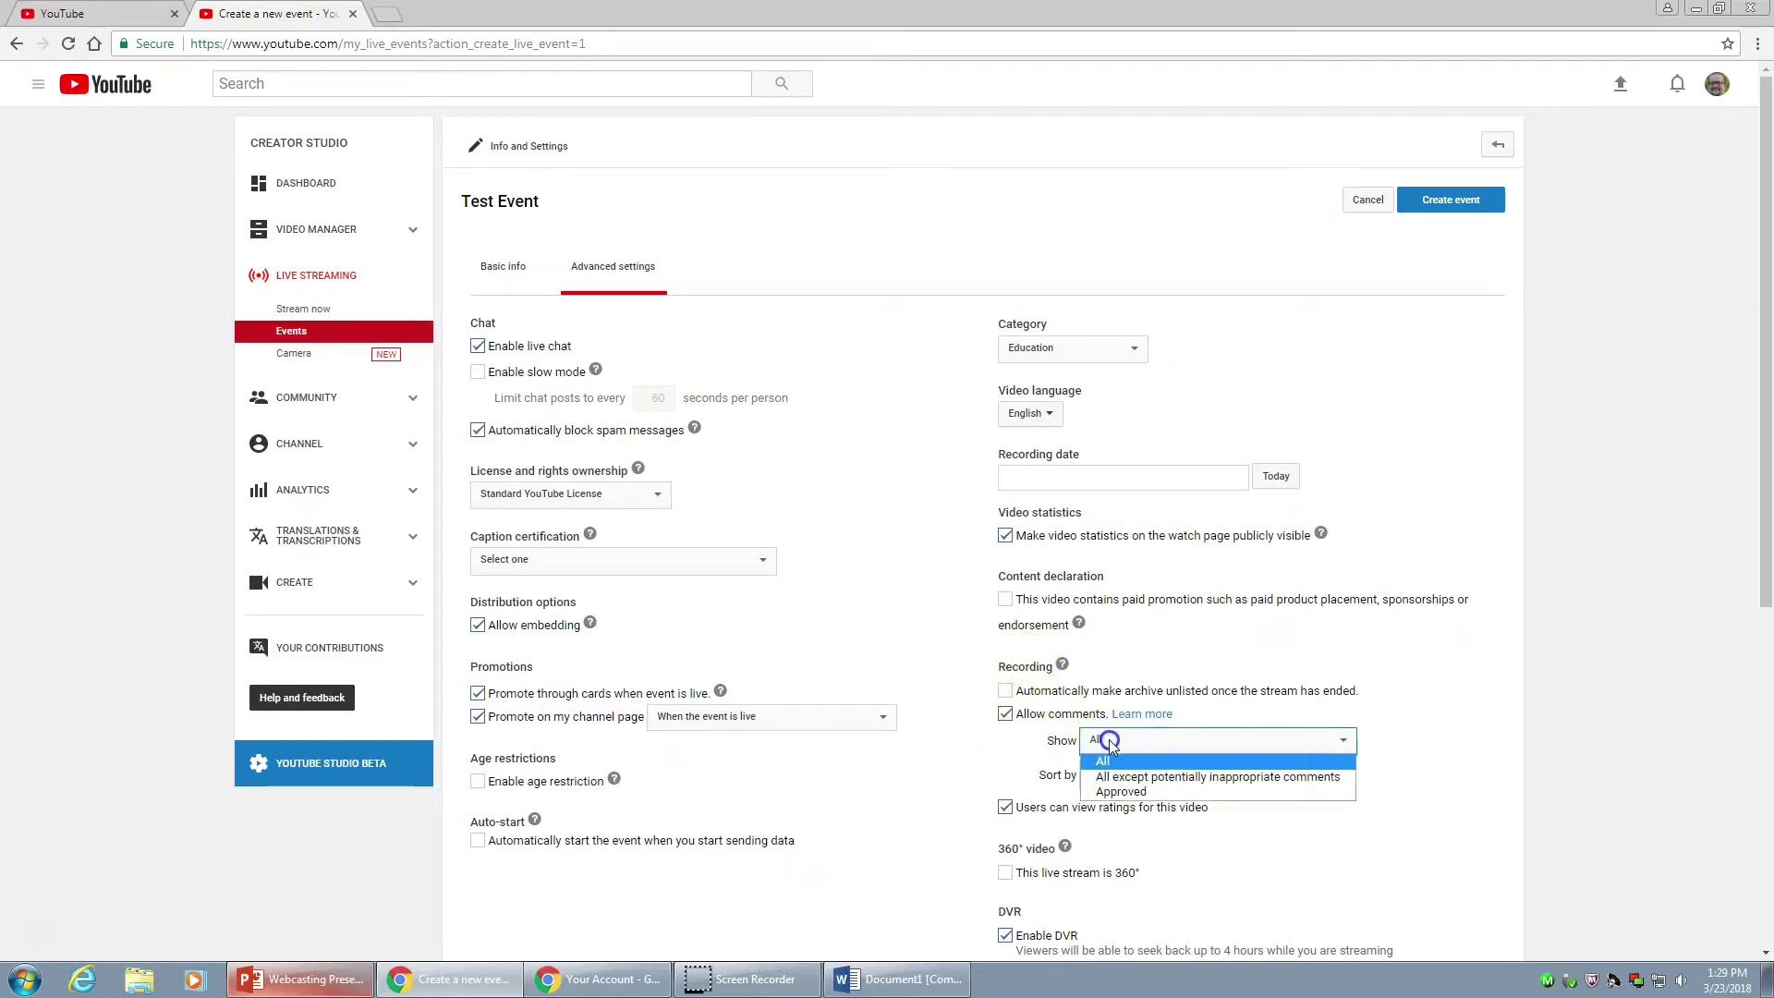
click(1158, 793)
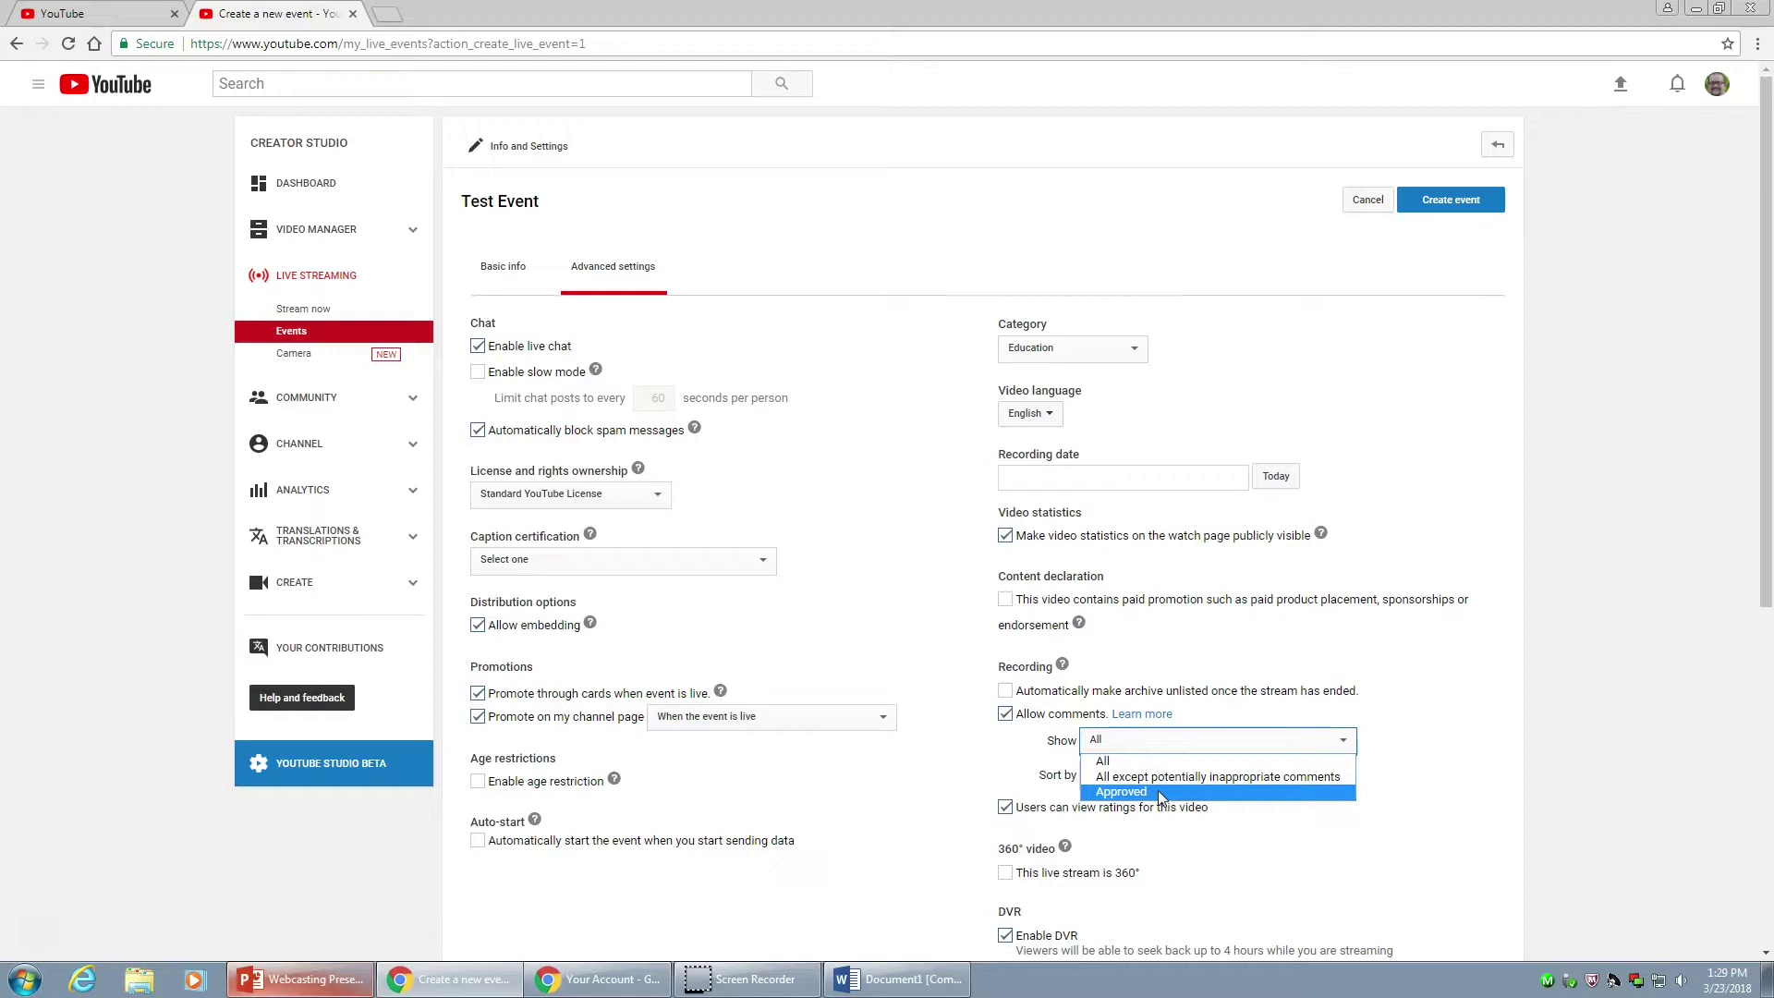
click(1160, 783)
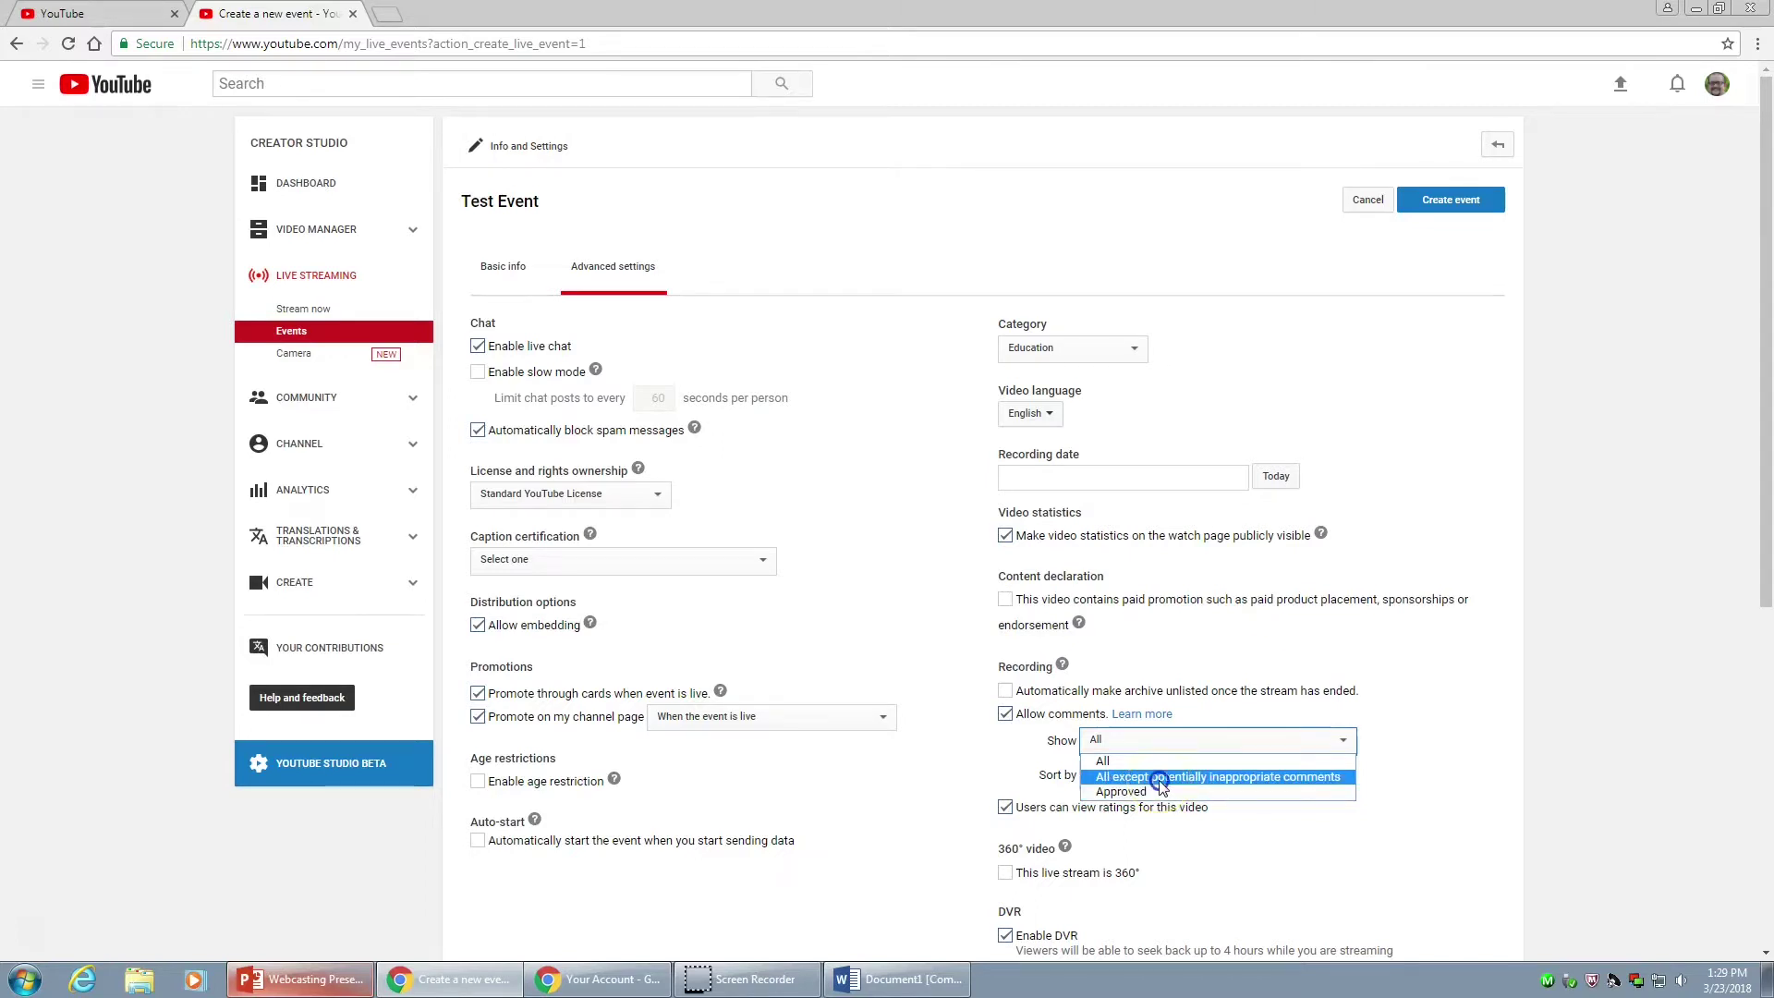
click(1159, 783)
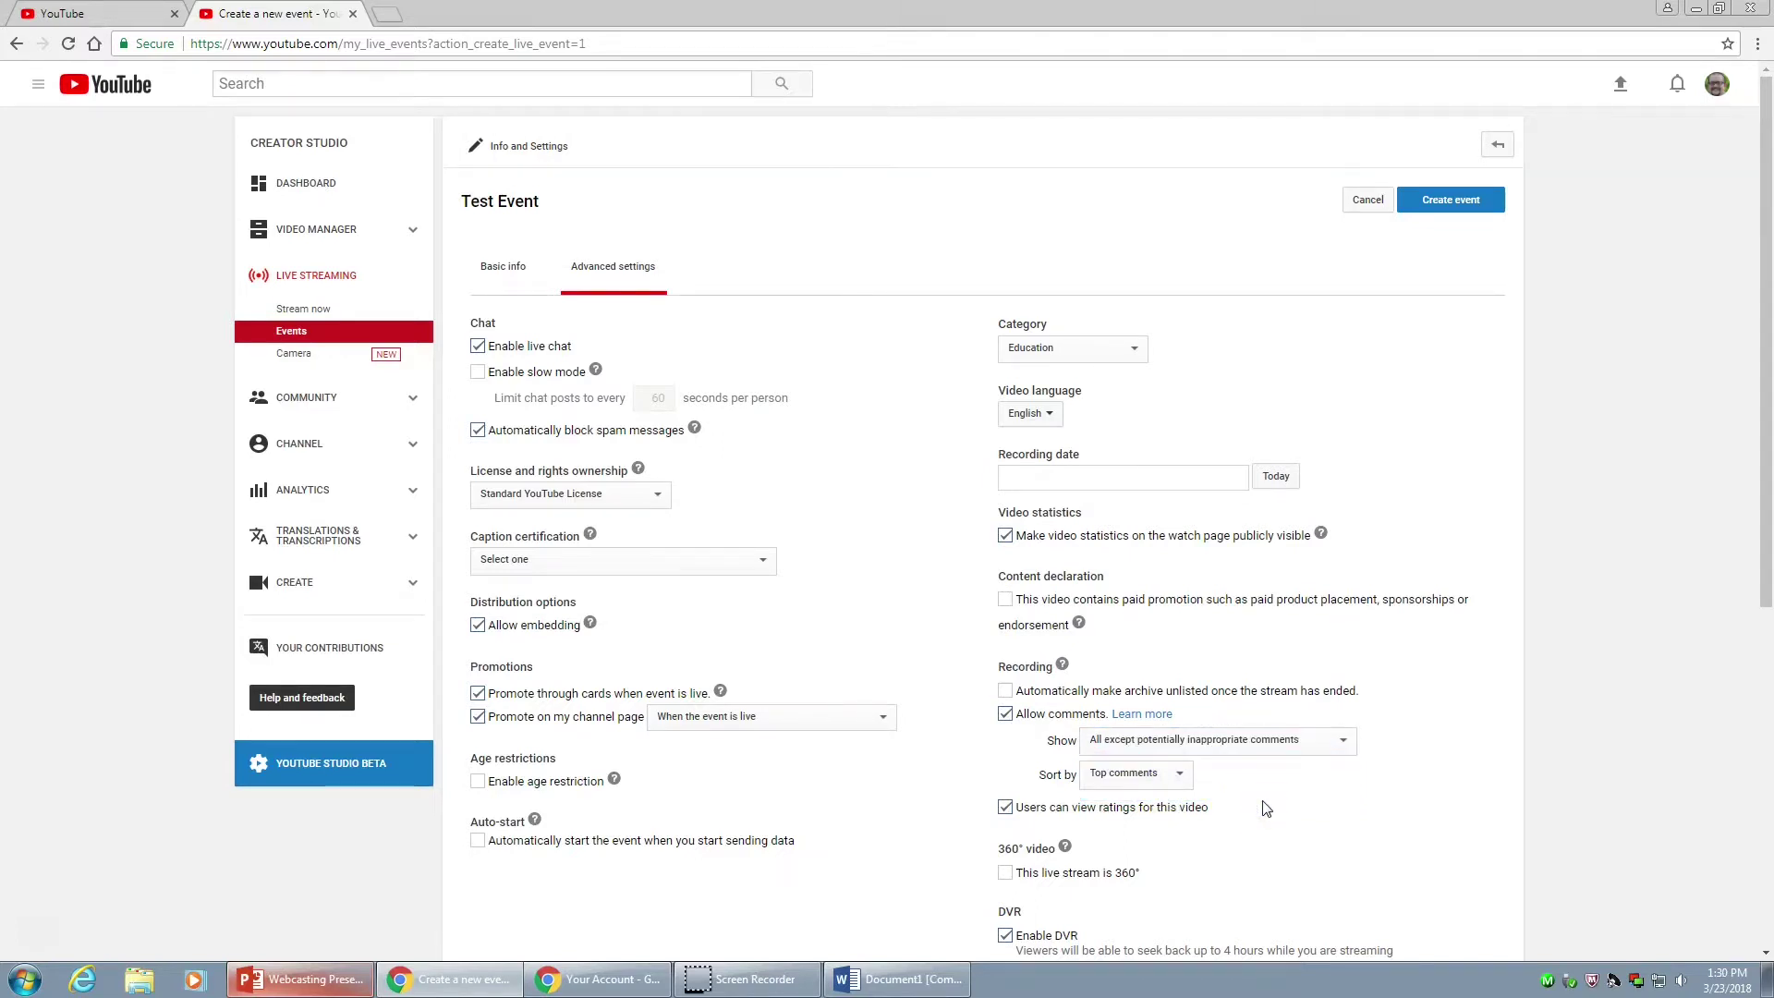
Select Low-latency under Stream optimizations for Test Event
scroll(1266, 810, down, 1)
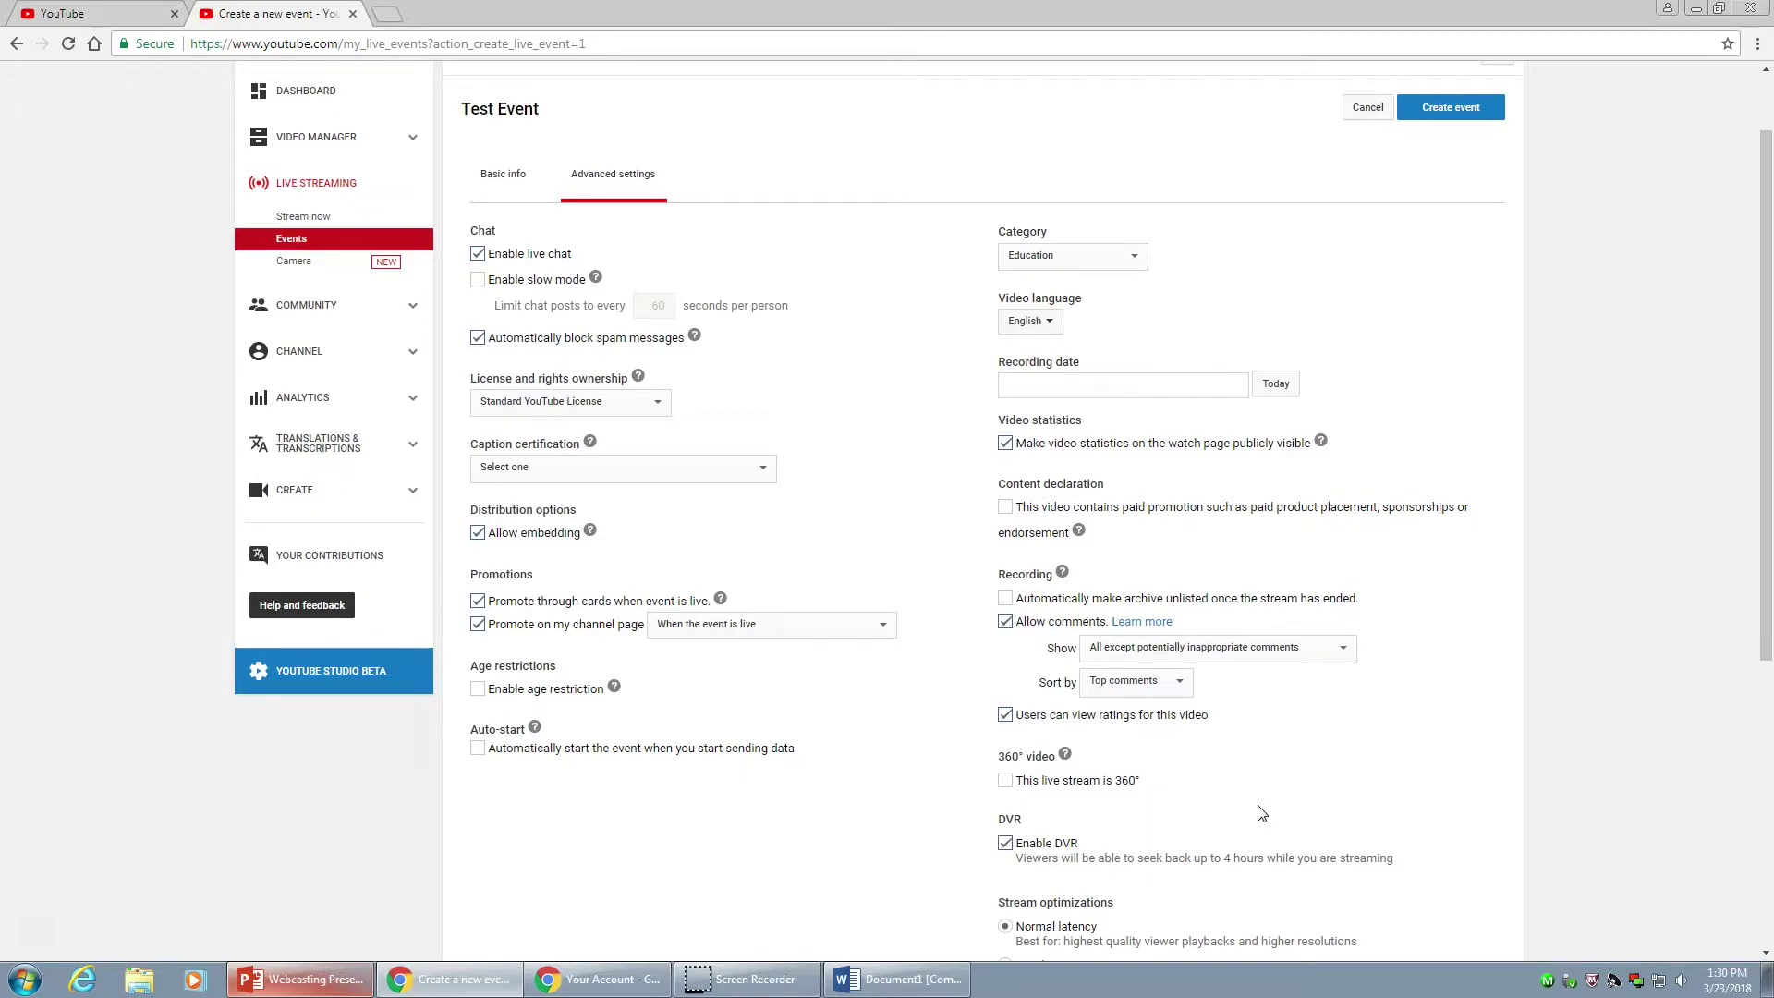
scroll(1262, 813, down, 3)
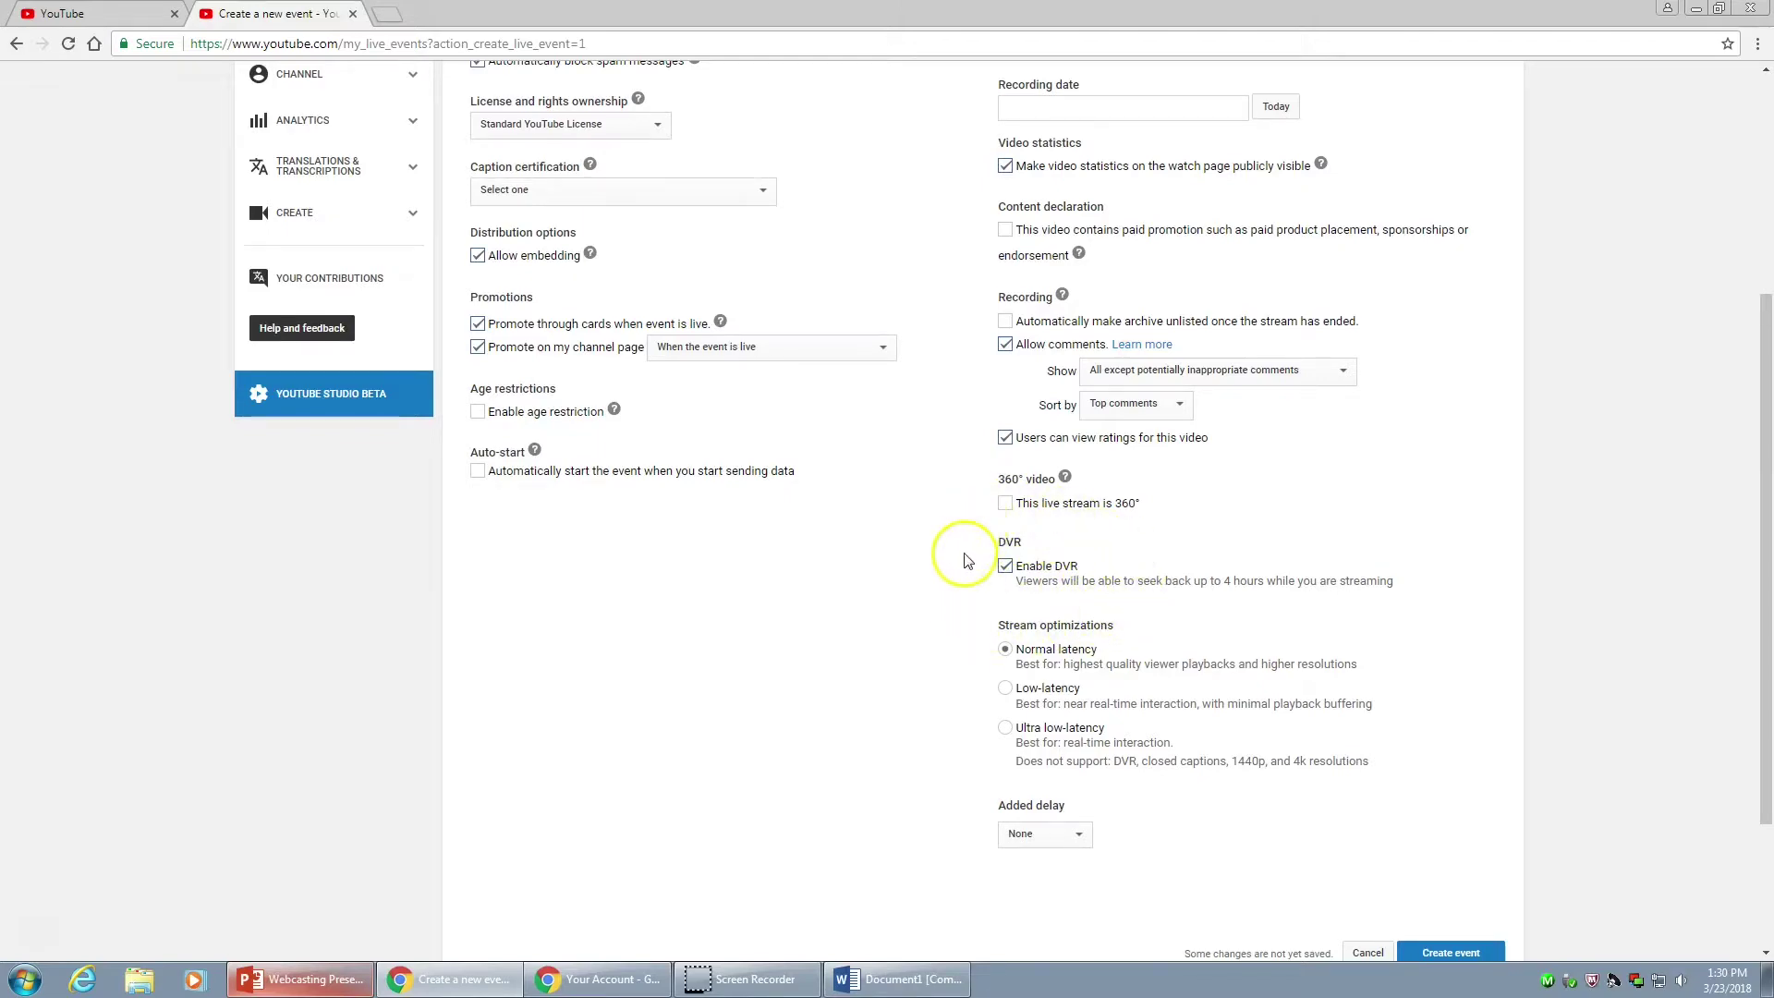
scroll(1136, 616, down, 3)
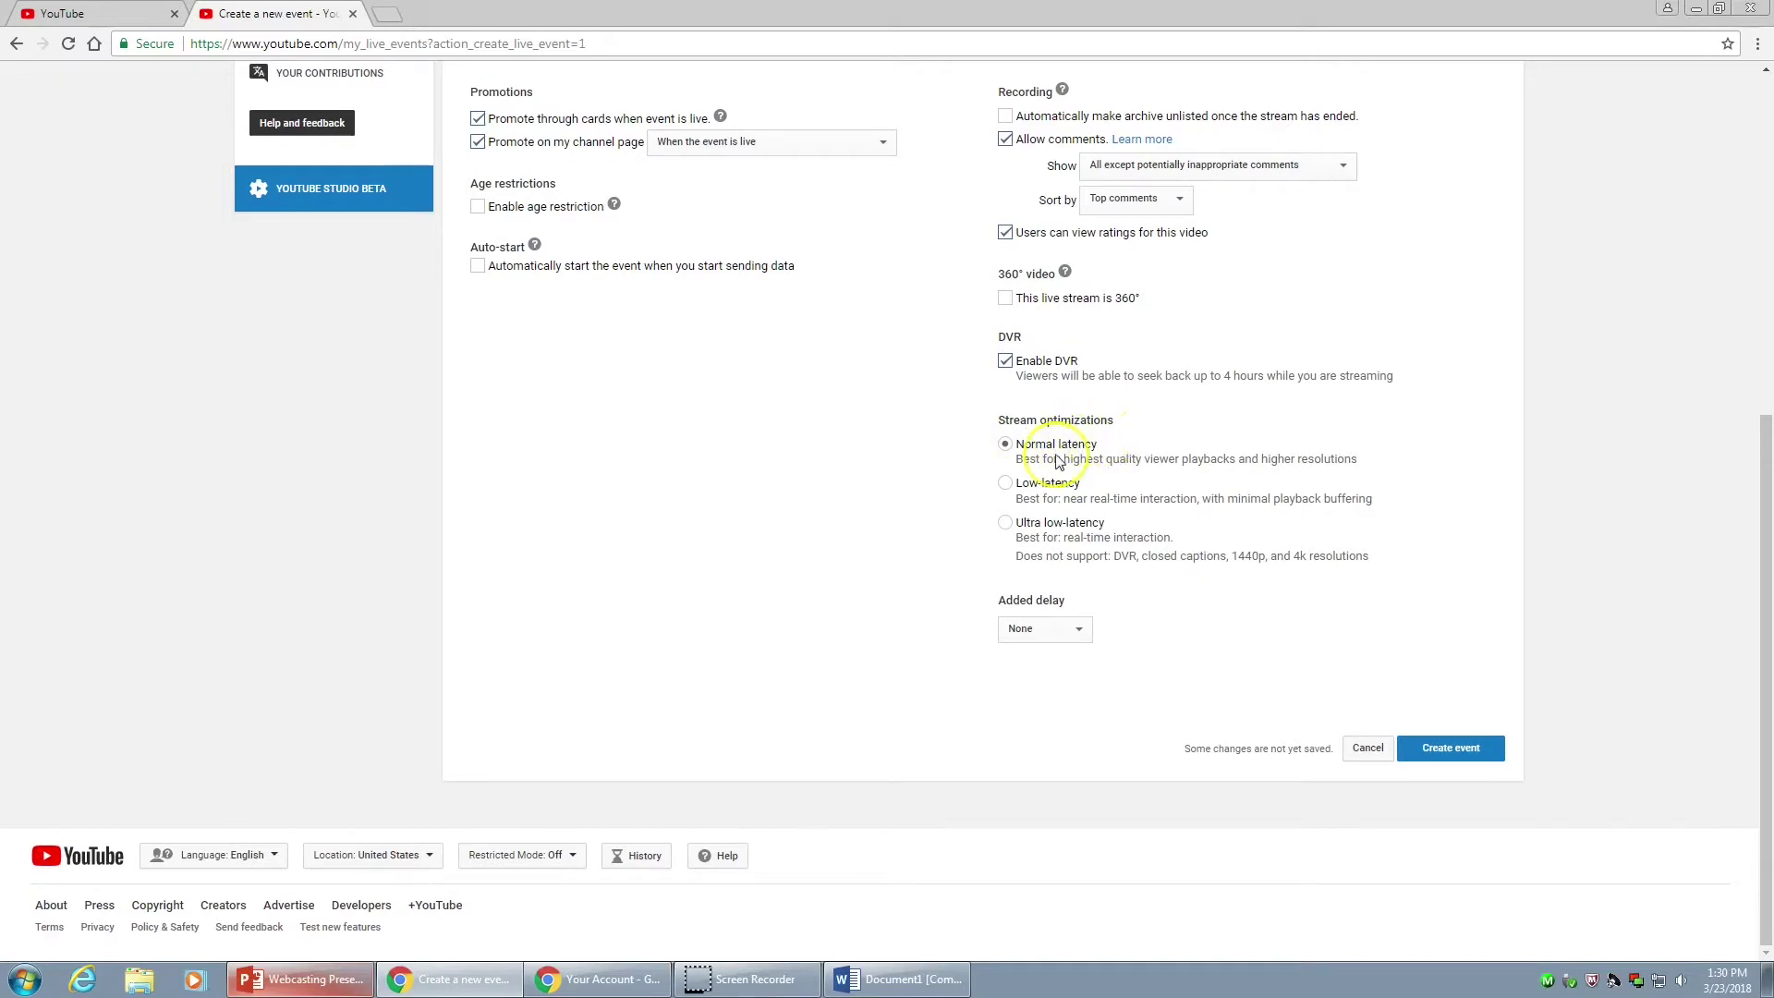
click(1007, 484)
scroll(1214, 591, up, 4)
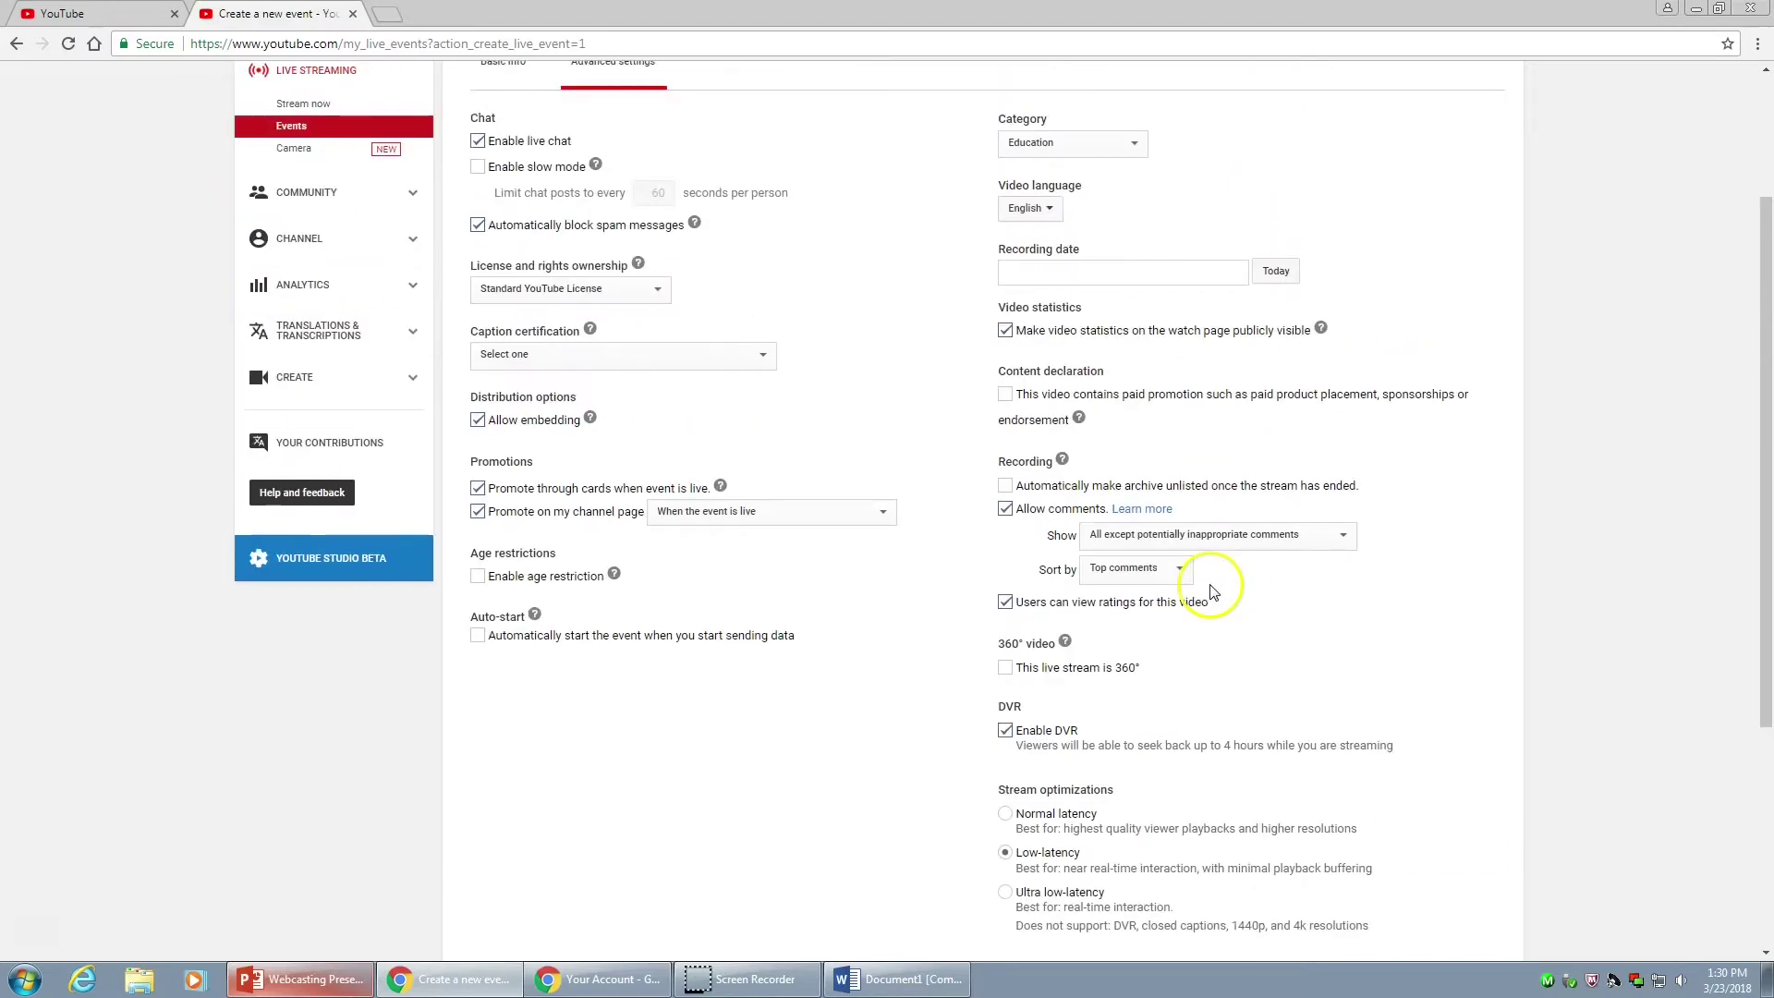
scroll(1213, 592, up, 1)
Create Test Event from Basic info so it joins the 9 upcoming events
click(515, 159)
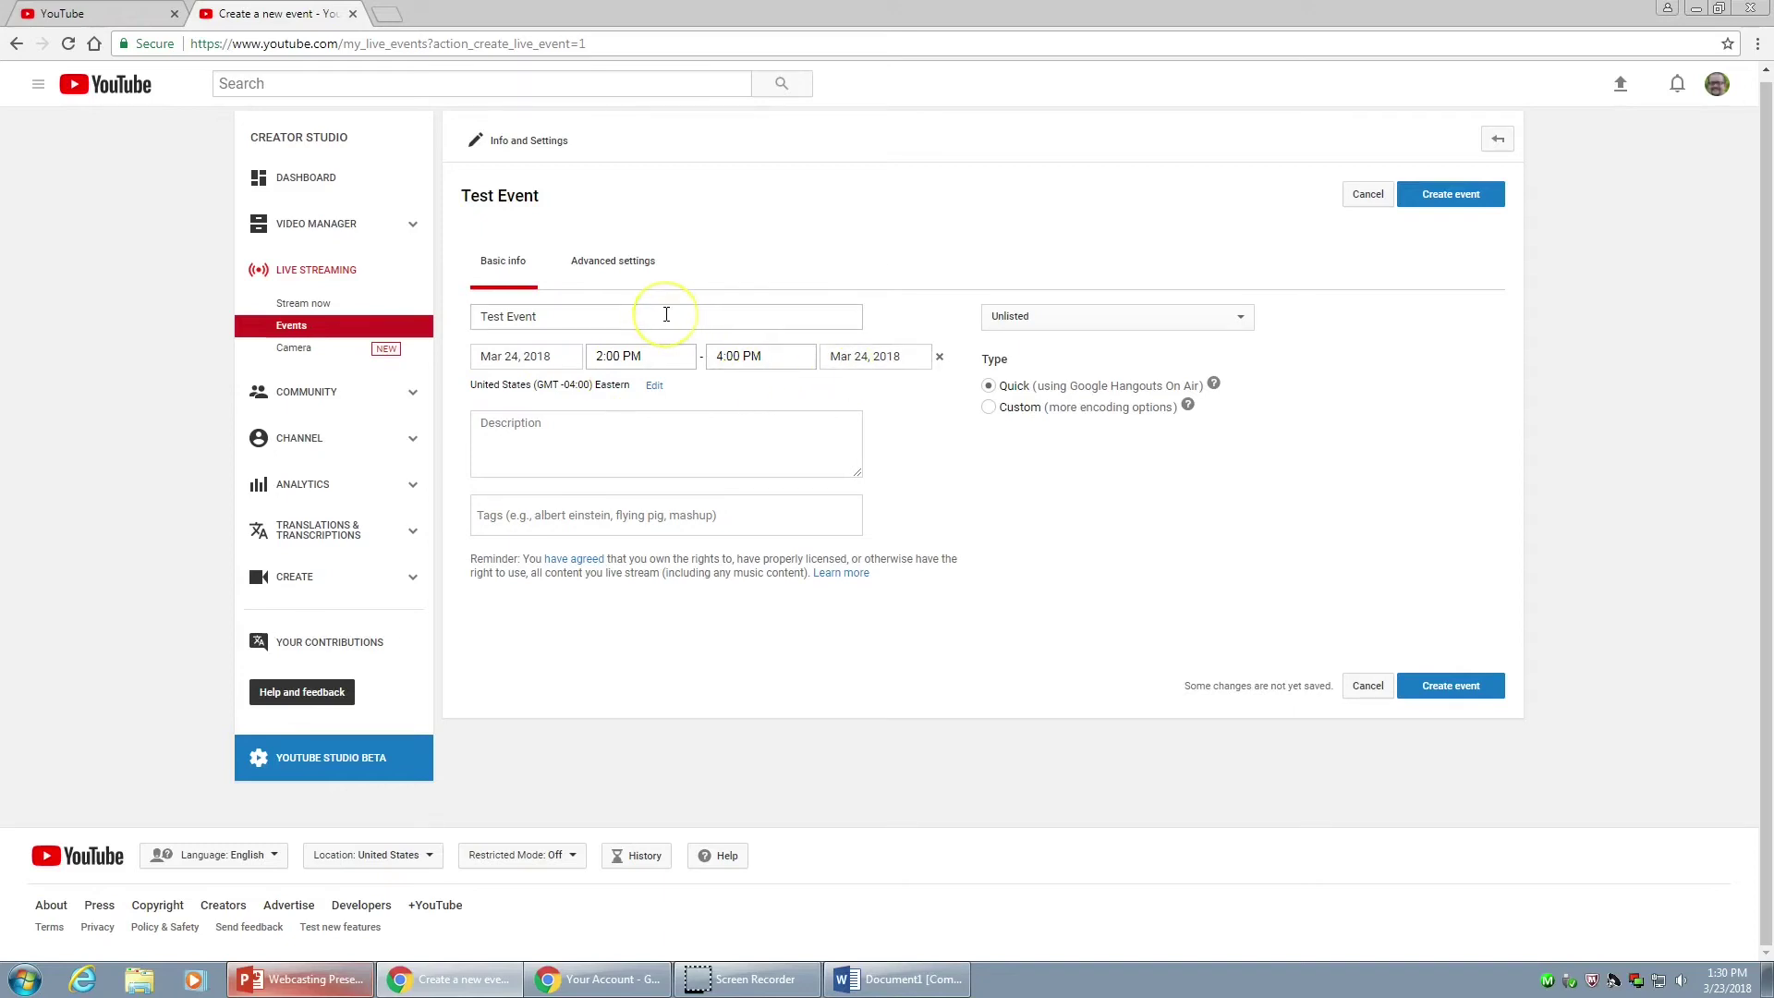
click(1447, 195)
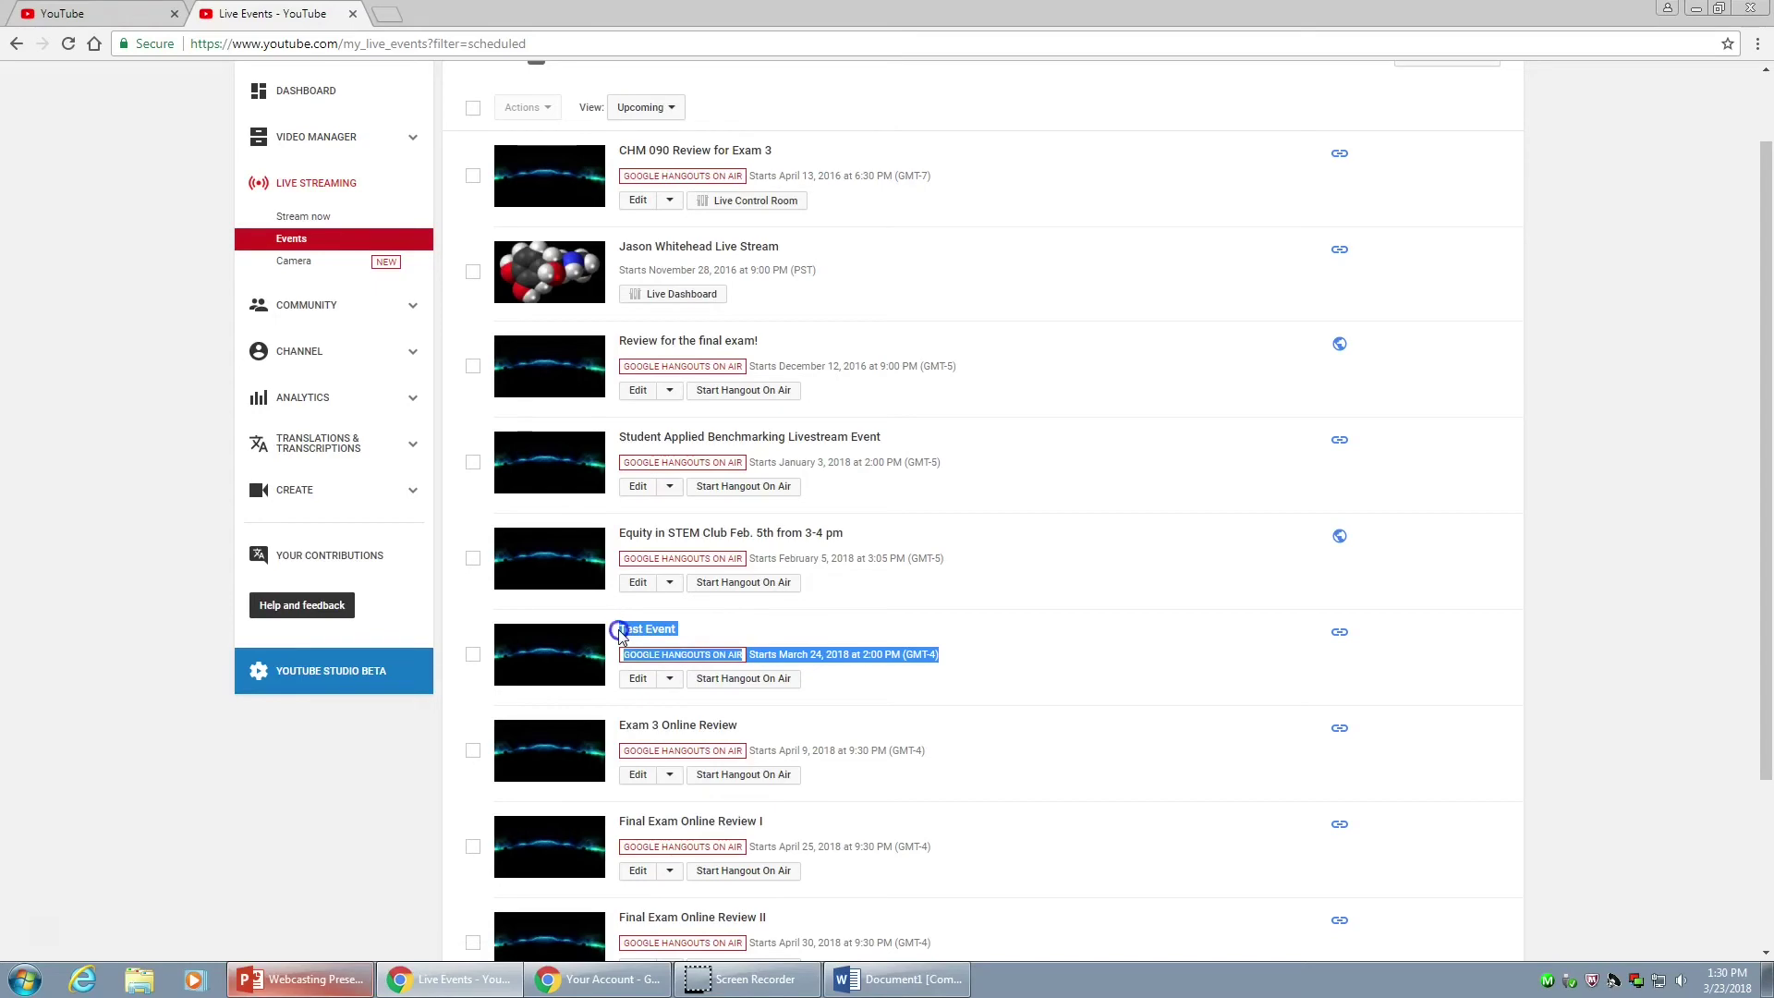
scroll(715, 477, up, 1)
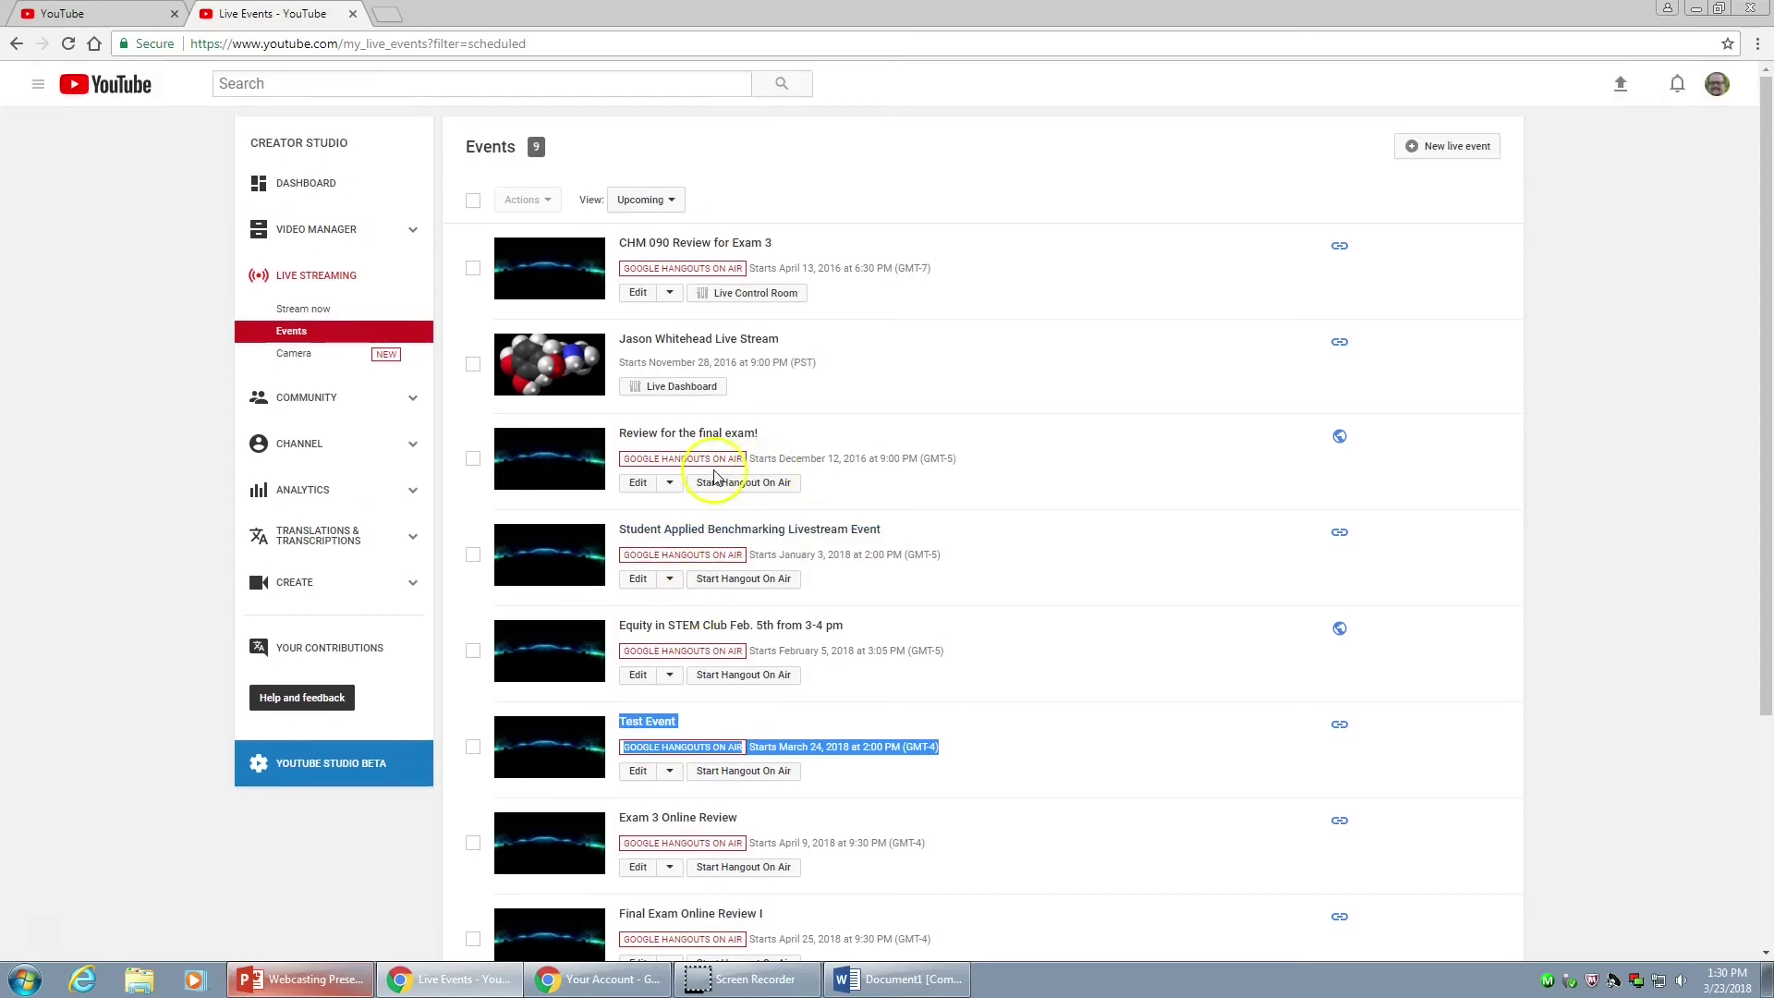